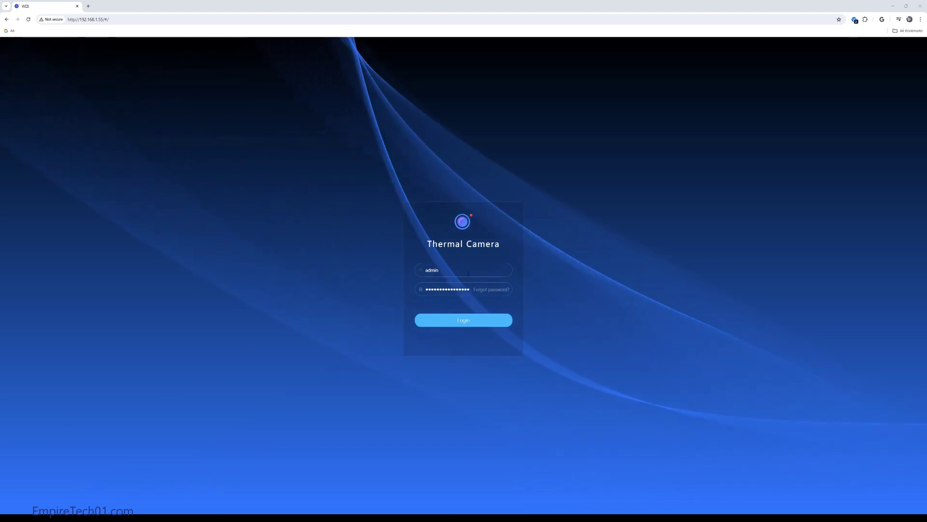
# Step: Sign in to the TPC124XB thermal camera with the entered username and password
pyautogui.click(470, 322)
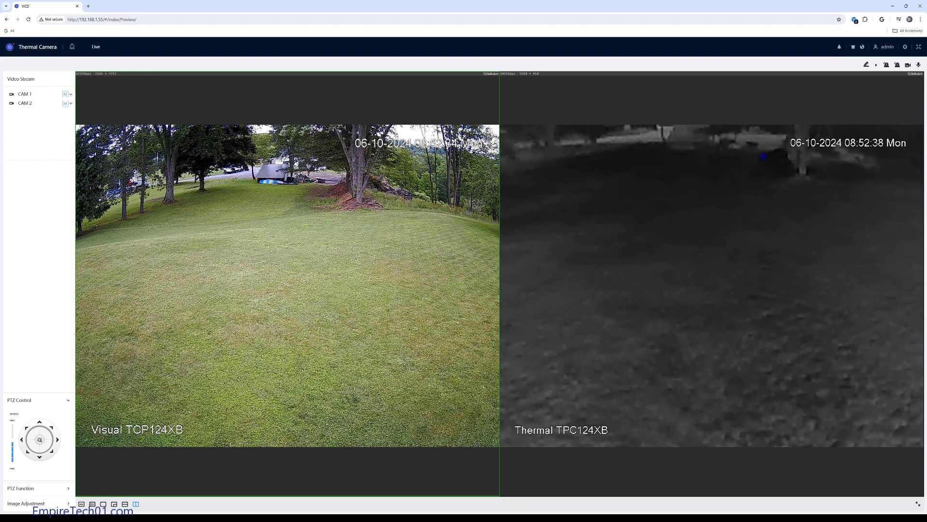
# Step: Try the stream list and PIP layout with a moved thermal inset, then choose side-by-side 2-channel
pyautogui.click(72, 96)
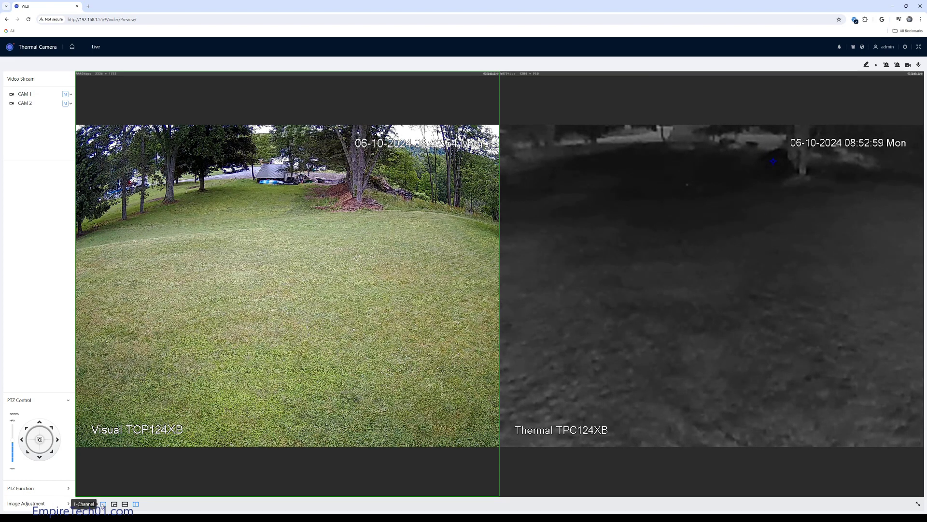
pyautogui.click(103, 505)
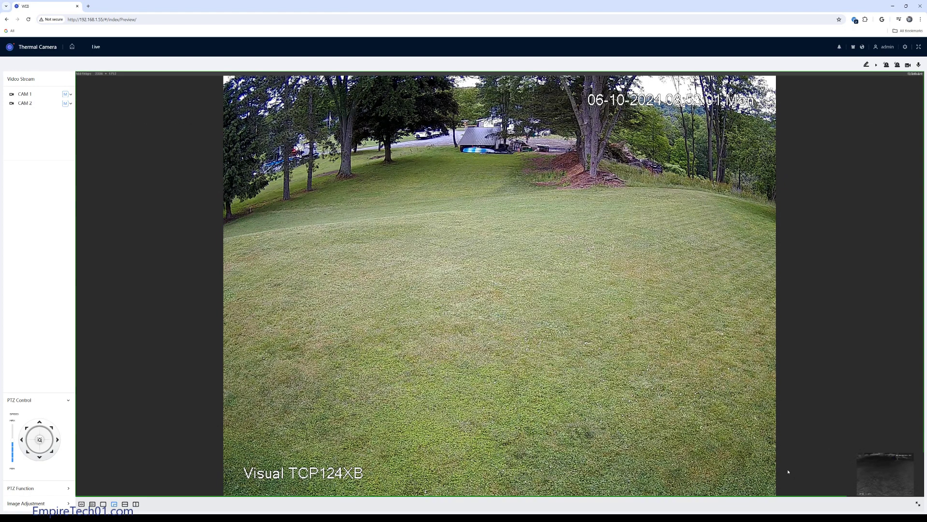
pyautogui.click(878, 469)
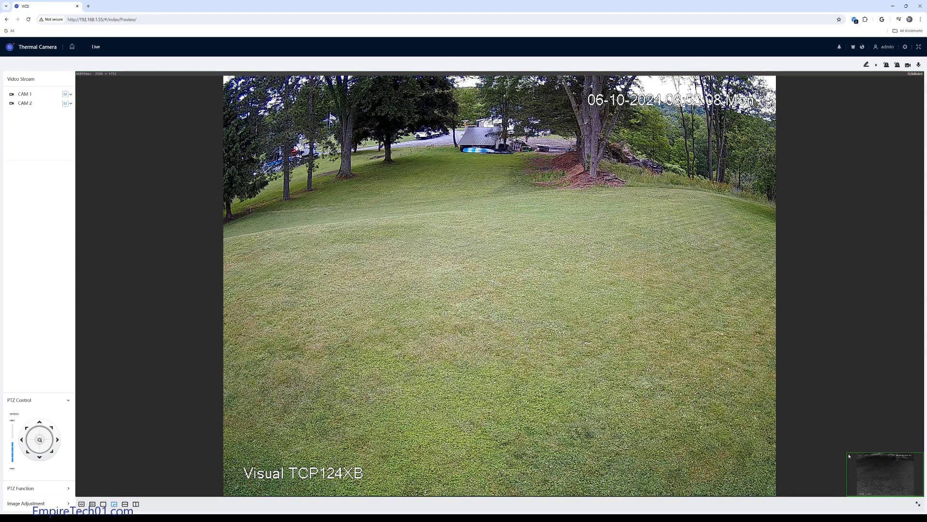
pyautogui.moveTo(878, 470); pyautogui.dragTo(798, 407)
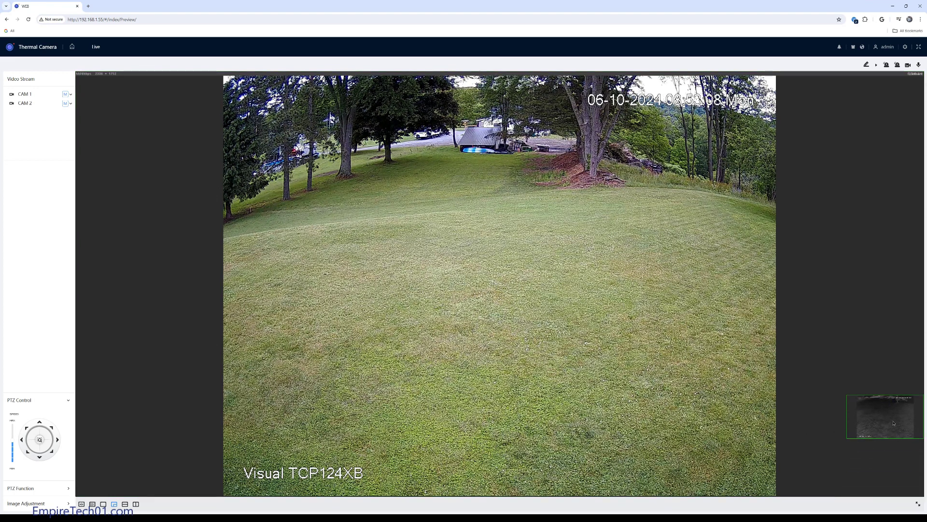
pyautogui.moveTo(864, 424); pyautogui.dragTo(864, 316)
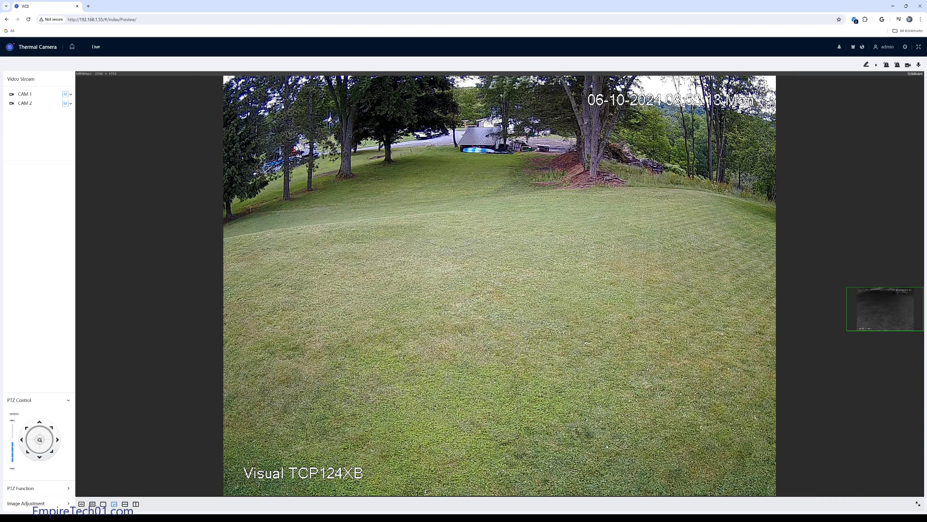
pyautogui.click(125, 504)
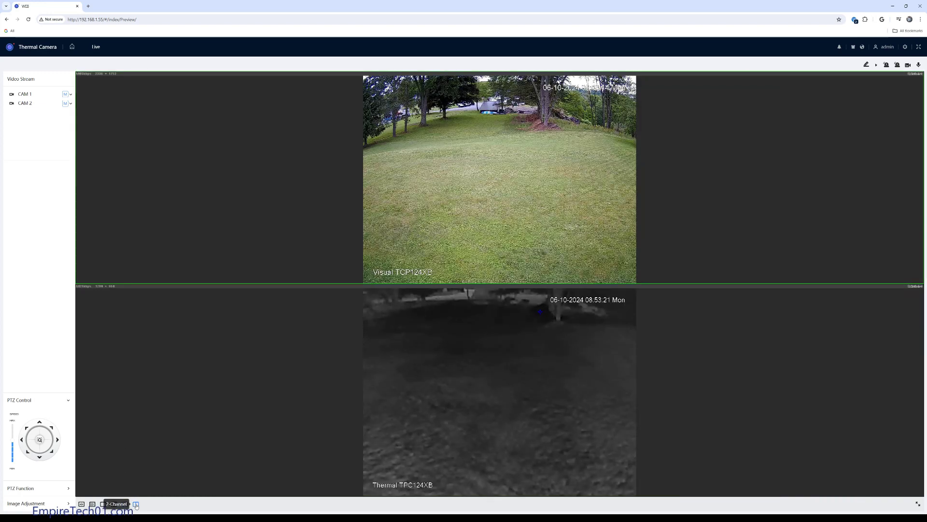
pyautogui.click(136, 503)
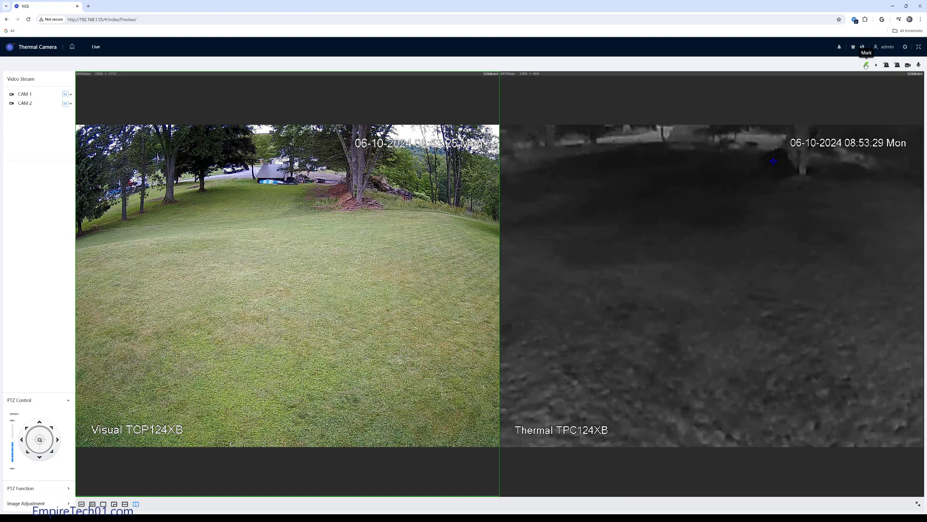
# Step: Draw an arrow mark on the thermal feed, clear it, and trigger Force Alarm1
pyautogui.click(578, 308)
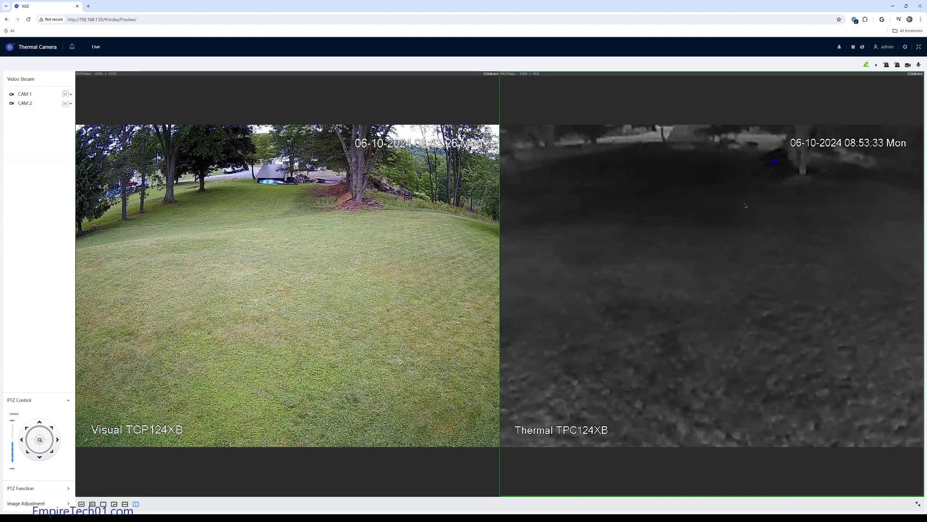
pyautogui.moveTo(745, 203); pyautogui.dragTo(591, 280)
pyautogui.moveTo(745, 202)
pyautogui.mouseDown()
pyautogui.moveTo(698, 199)
pyautogui.moveTo(739, 246)
pyautogui.mouseUp()
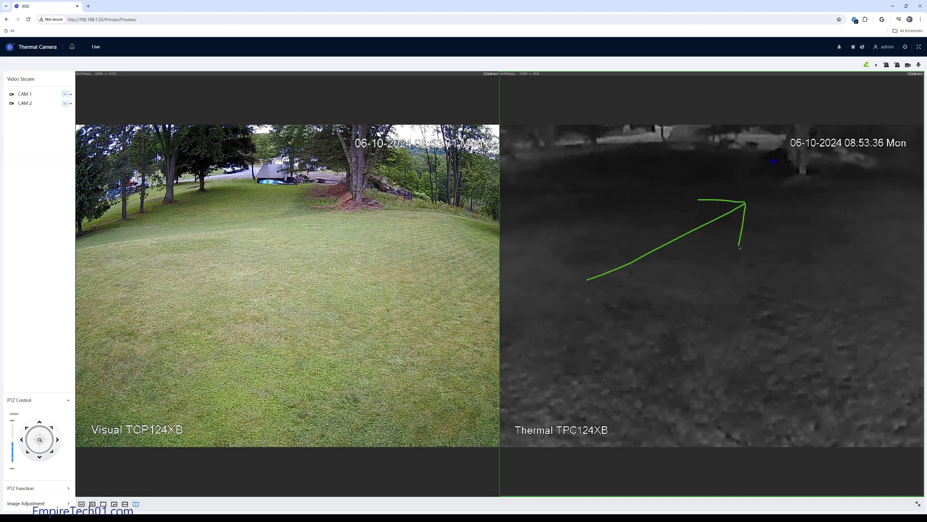
pyautogui.click(866, 64)
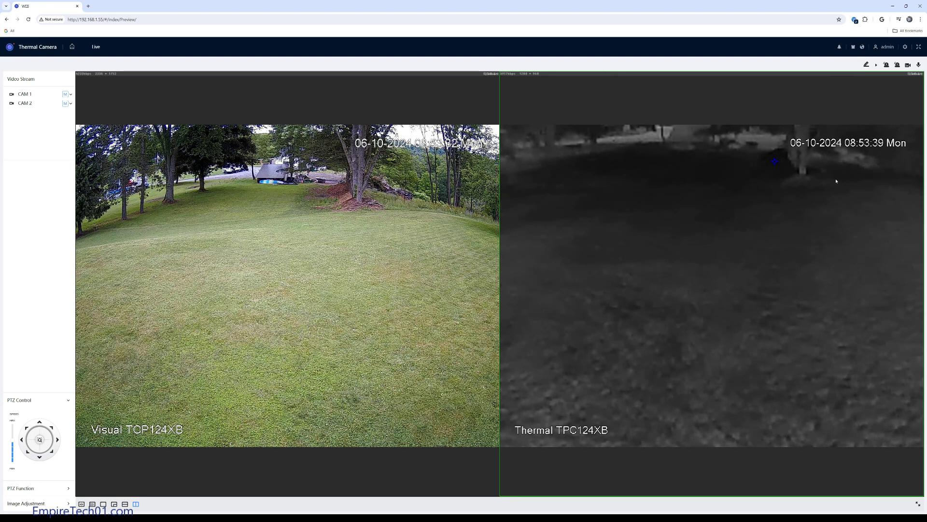
pyautogui.click(886, 66)
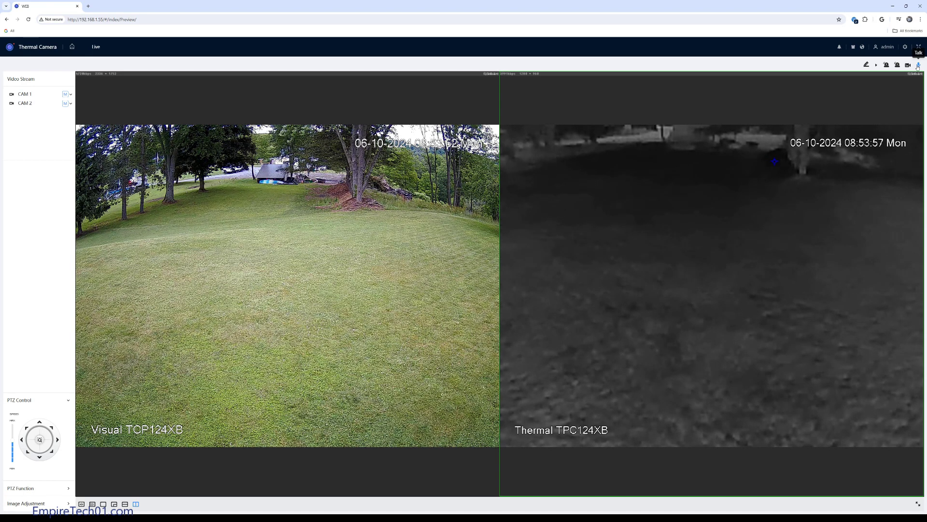
# Step: Zoom the visual feed into the shed area, restore its wide view, and return home
pyautogui.click(188, 135)
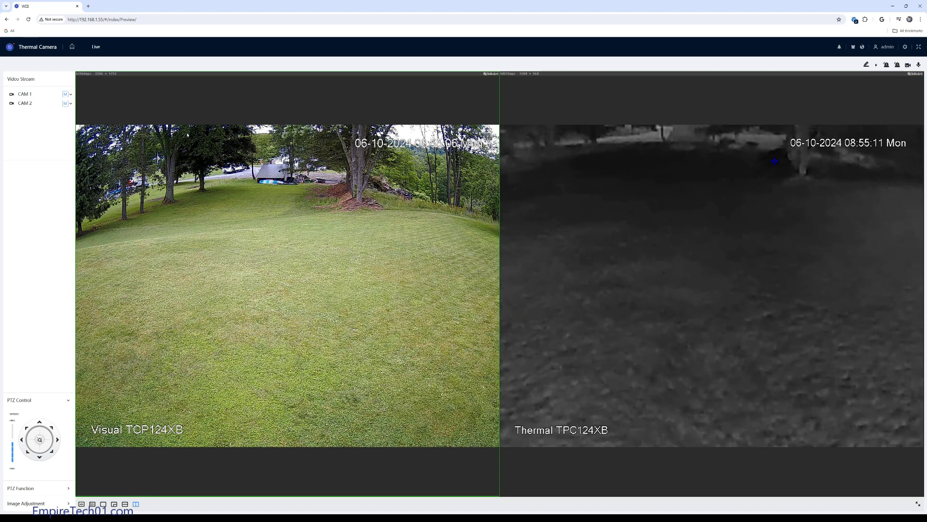
pyautogui.moveTo(186, 182); pyautogui.dragTo(368, 275)
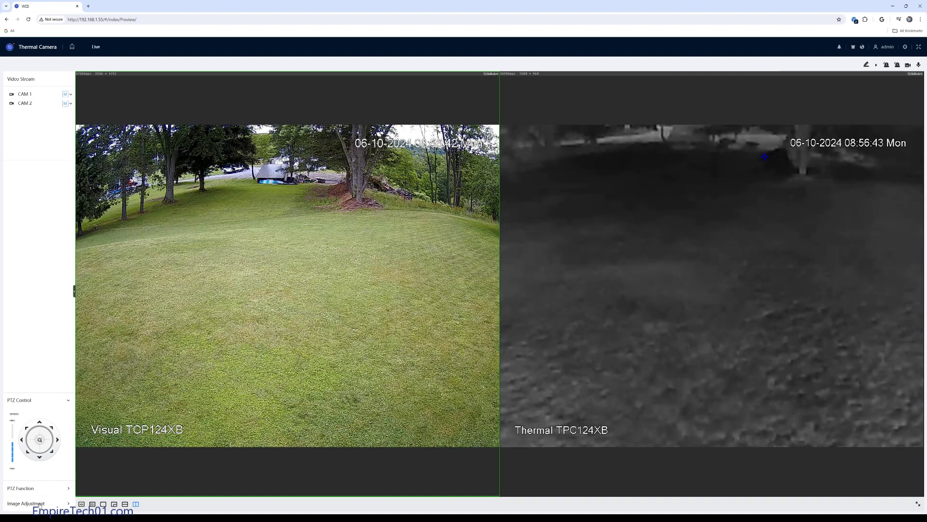
pyautogui.click(40, 503)
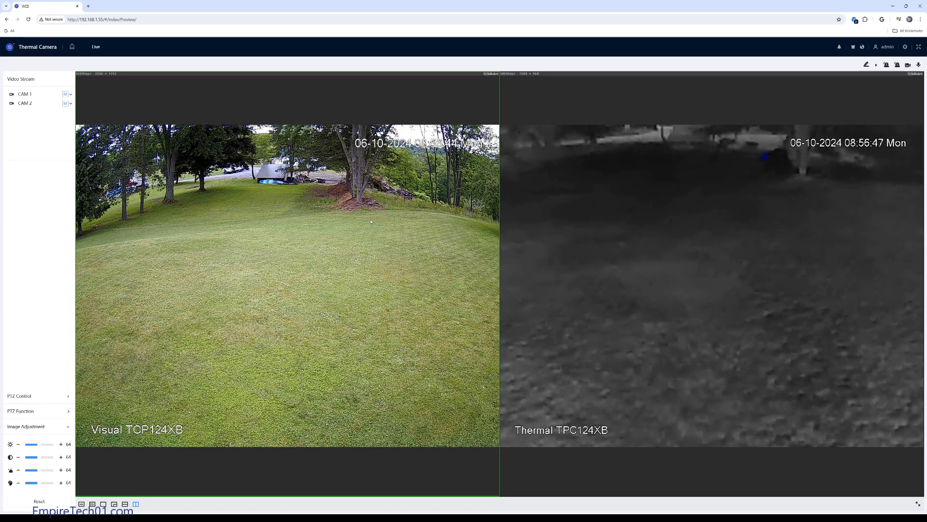
pyautogui.click(72, 46)
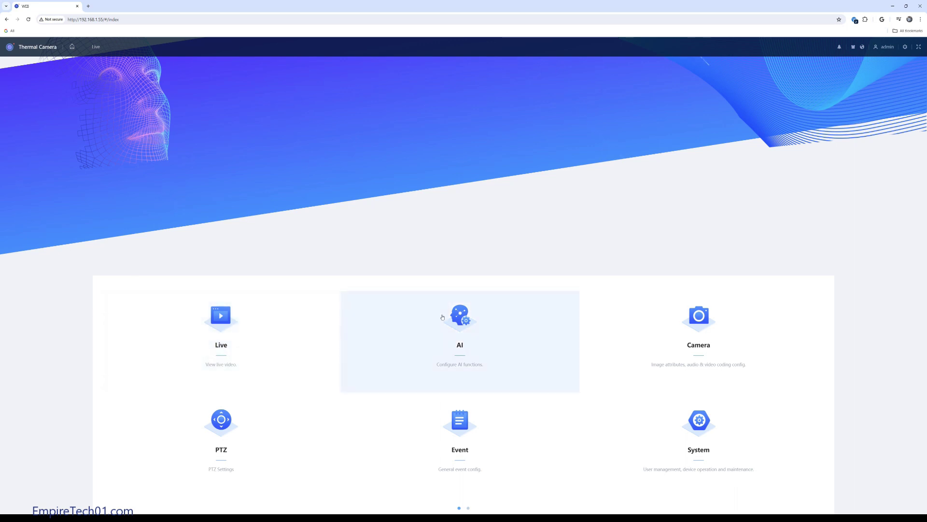
# Step: Open the AI tile to reach AI Config's Smart Plan page
pyautogui.click(464, 330)
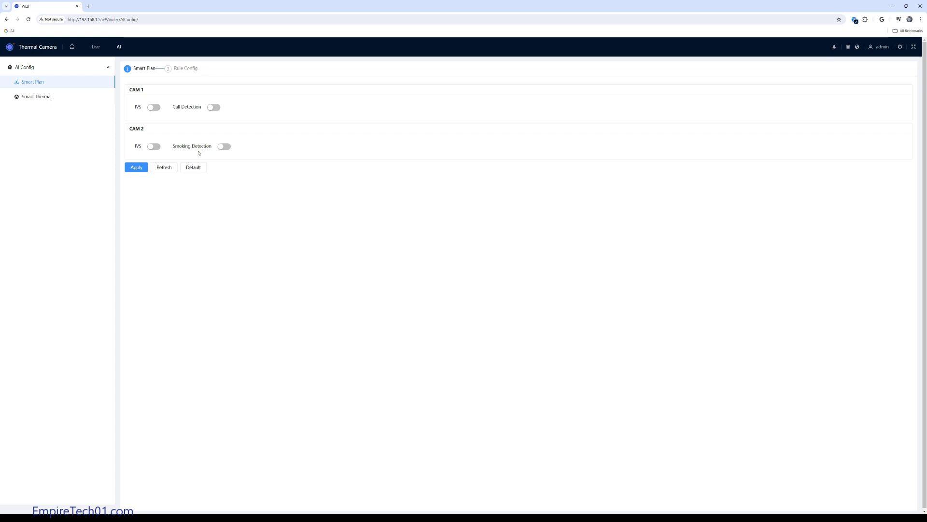
# Step: Enable Cold Hot Spot detection in Smart Thermal, check its marker colours, and return to Live
pyautogui.click(36, 96)
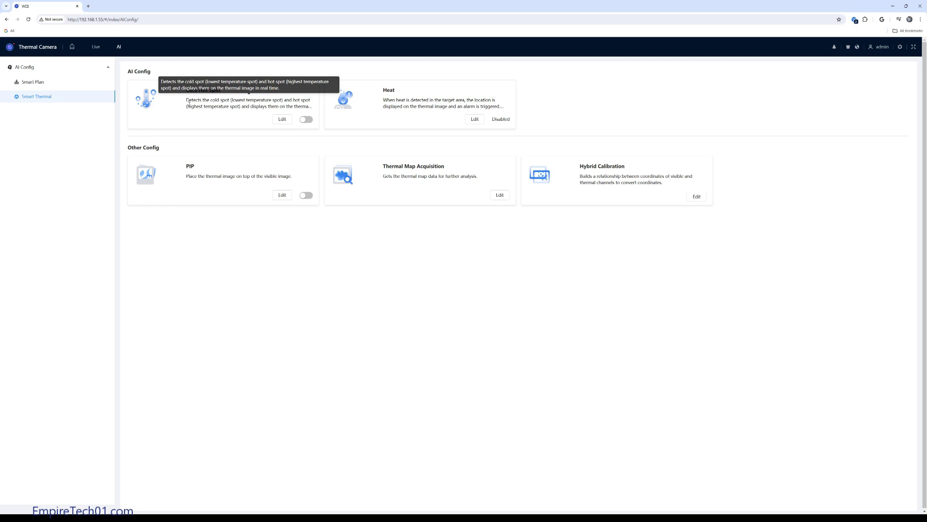
pyautogui.click(306, 119)
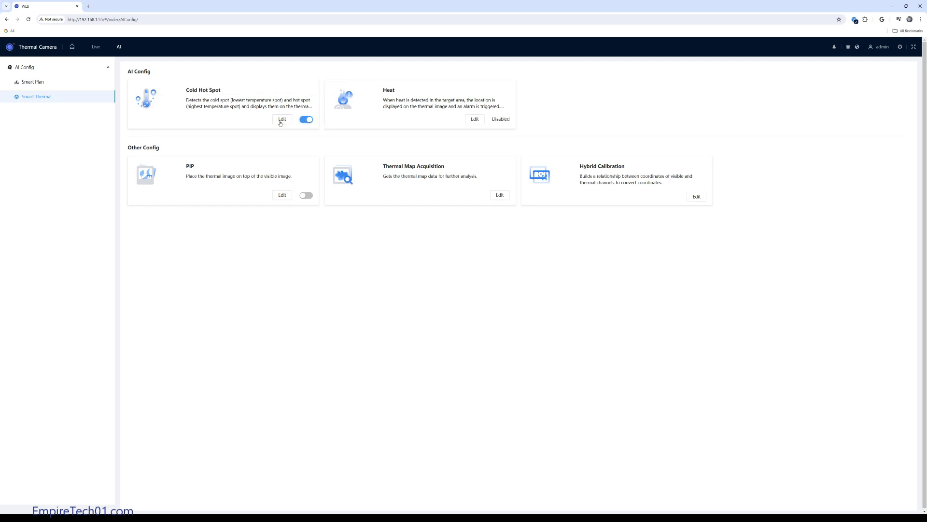
pyautogui.click(282, 119)
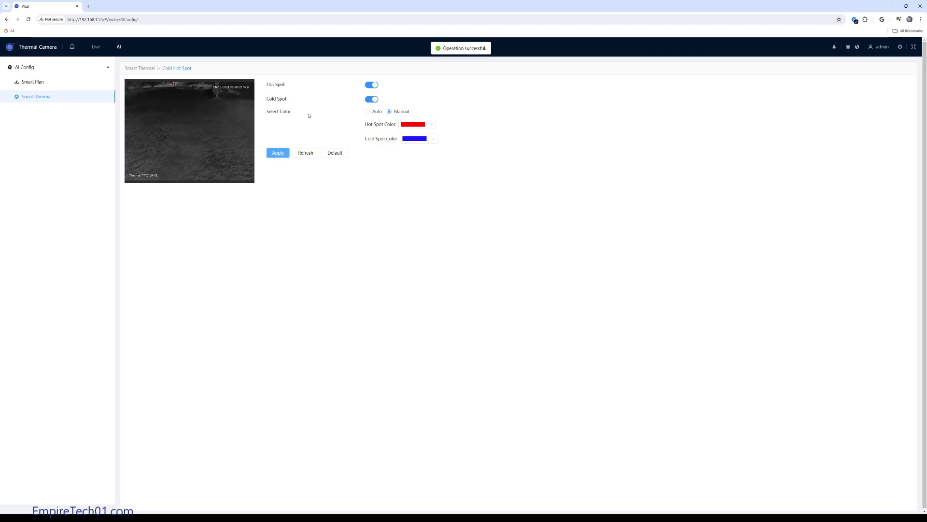
pyautogui.click(96, 47)
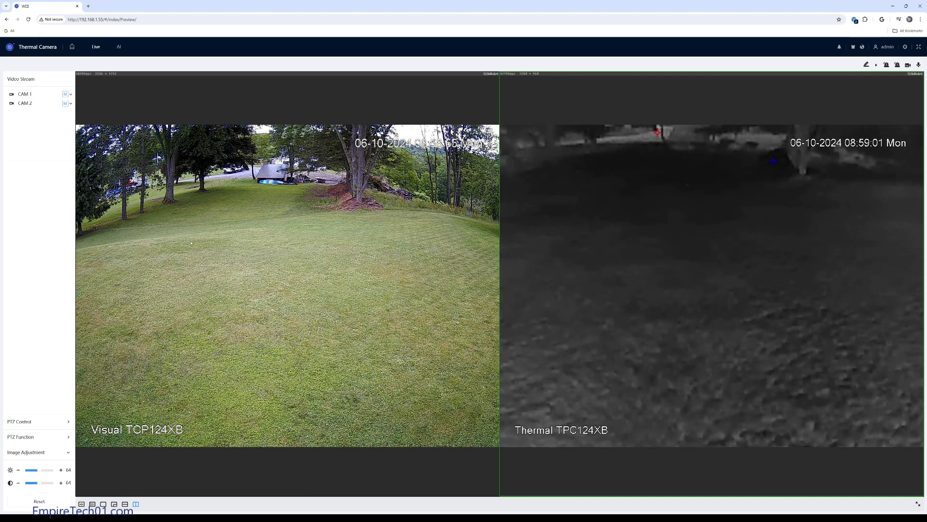
# Step: Review Heat detection's event linkage and mode help, leave Heat disabled, and return to Smart Thermal
pyautogui.click(119, 47)
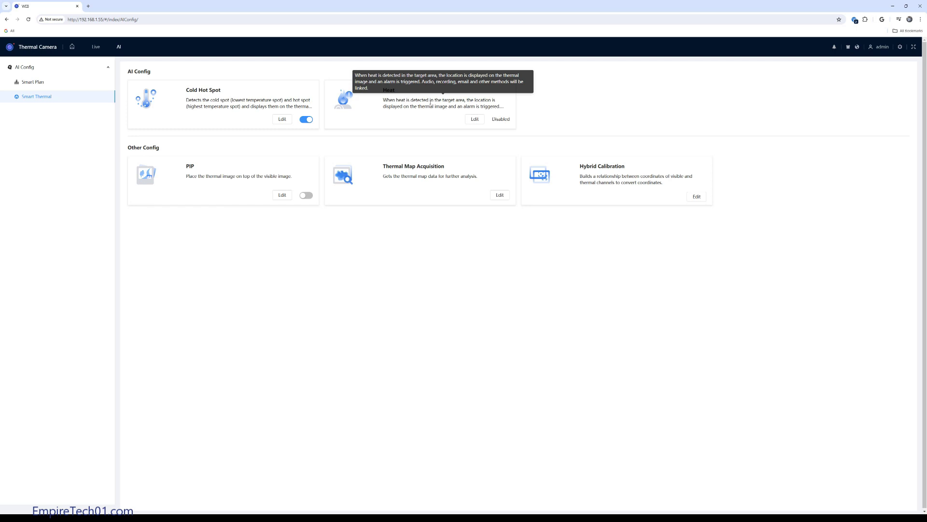
pyautogui.click(475, 119)
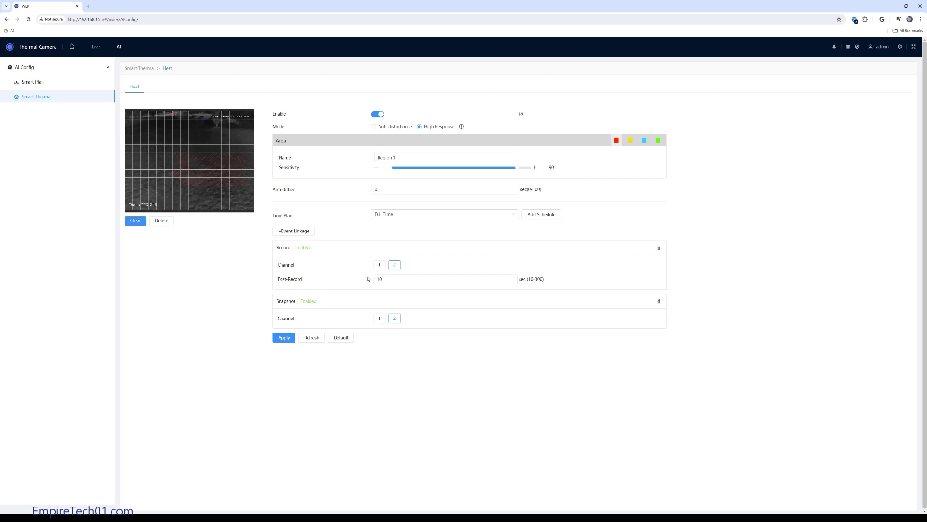
pyautogui.click(294, 230)
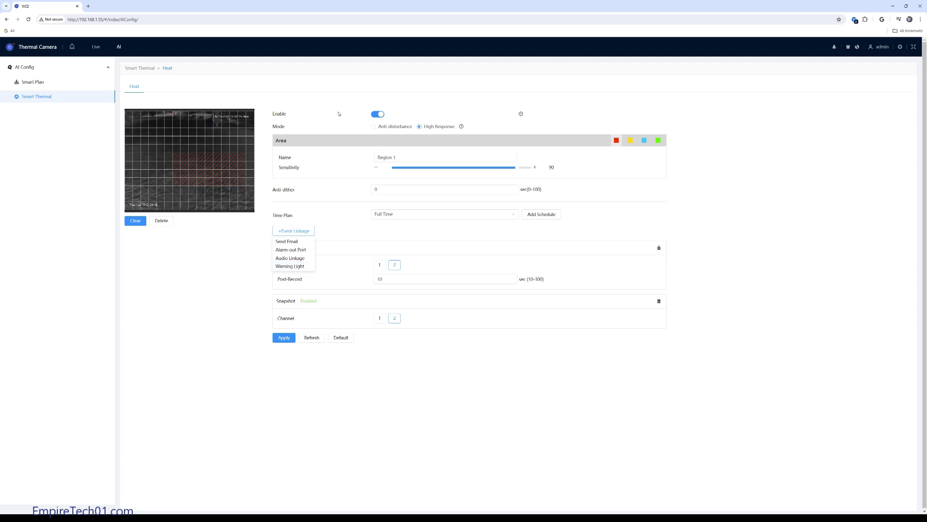
pyautogui.moveTo(522, 115)
pyautogui.moveTo(461, 127)
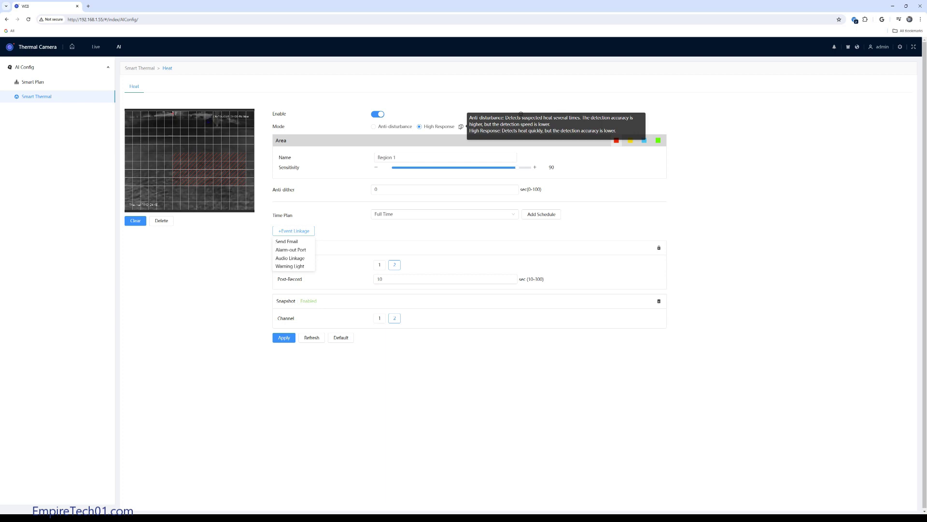
pyautogui.click(378, 114)
pyautogui.click(140, 69)
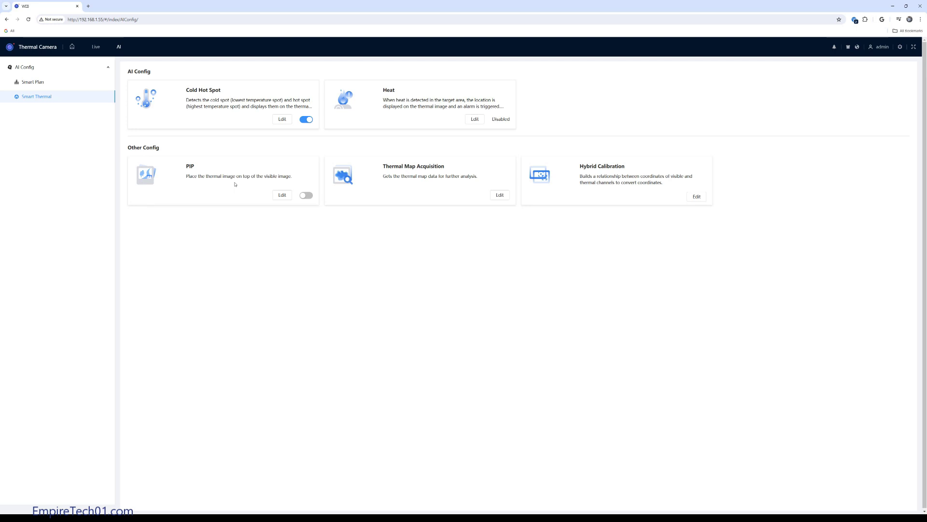
# Step: Enable CAM 1 IVS and make its intrusion rule use target filtering and trigger on Appear
pyautogui.click(43, 84)
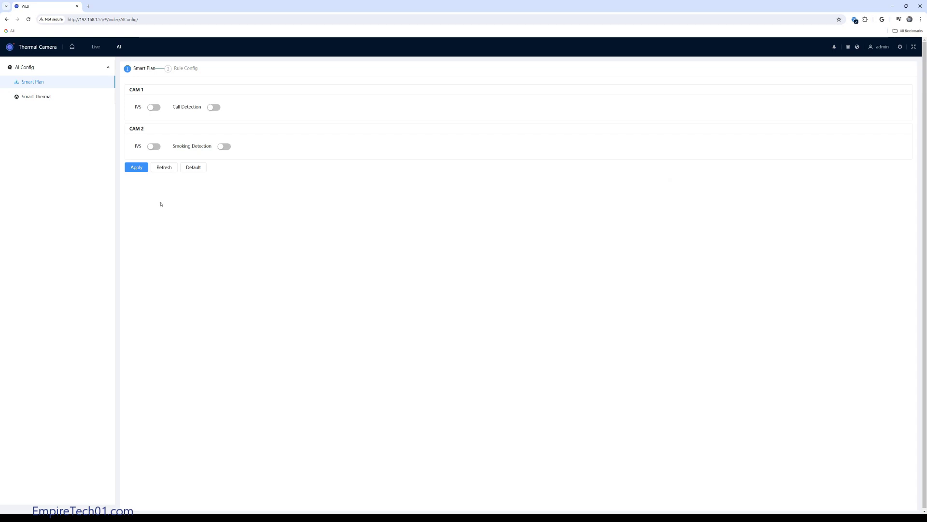
pyautogui.click(154, 108)
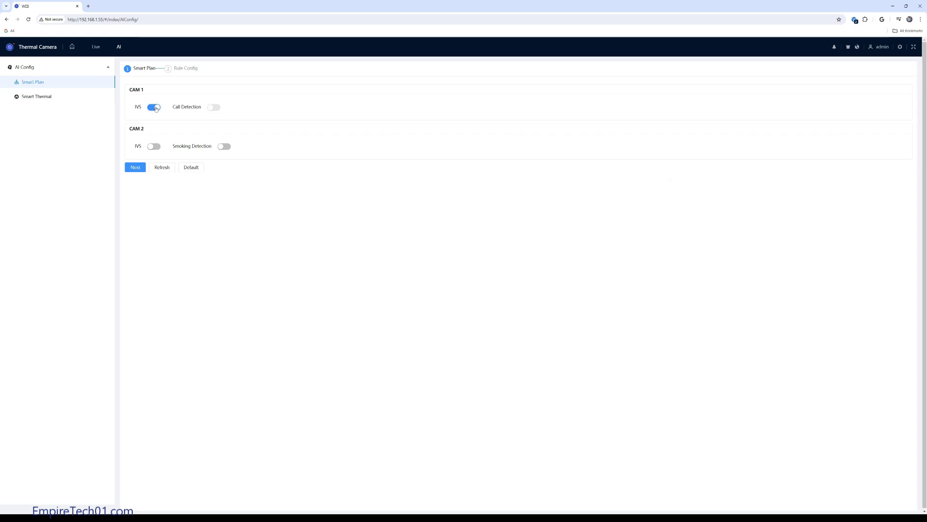
pyautogui.click(138, 170)
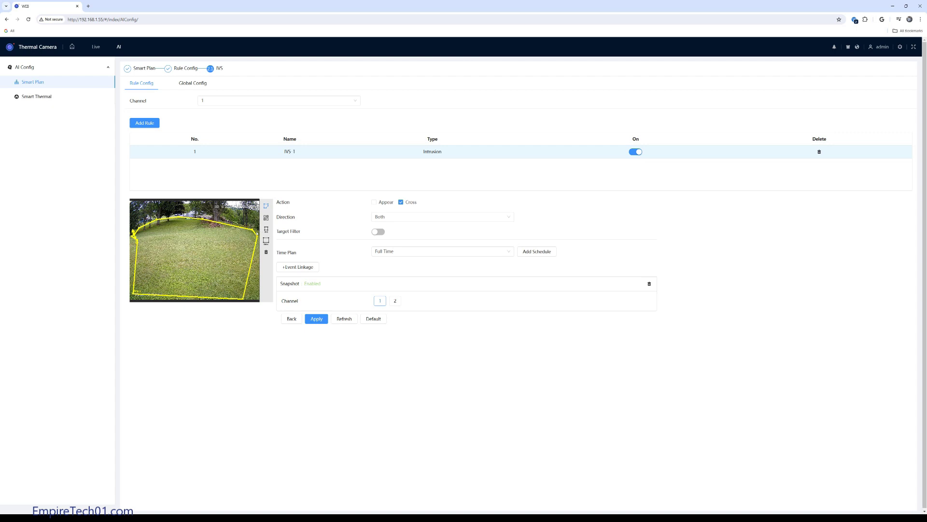
pyautogui.click(375, 233)
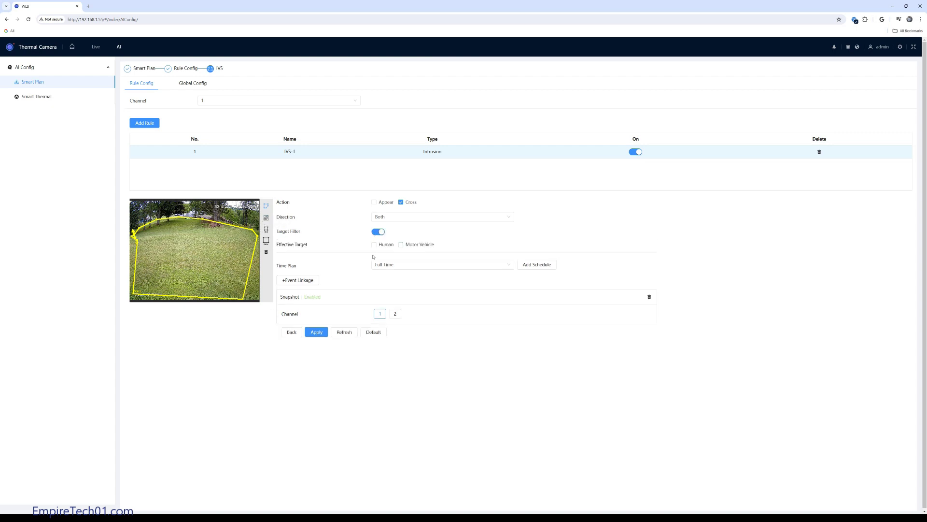
pyautogui.click(374, 201)
pyautogui.click(316, 332)
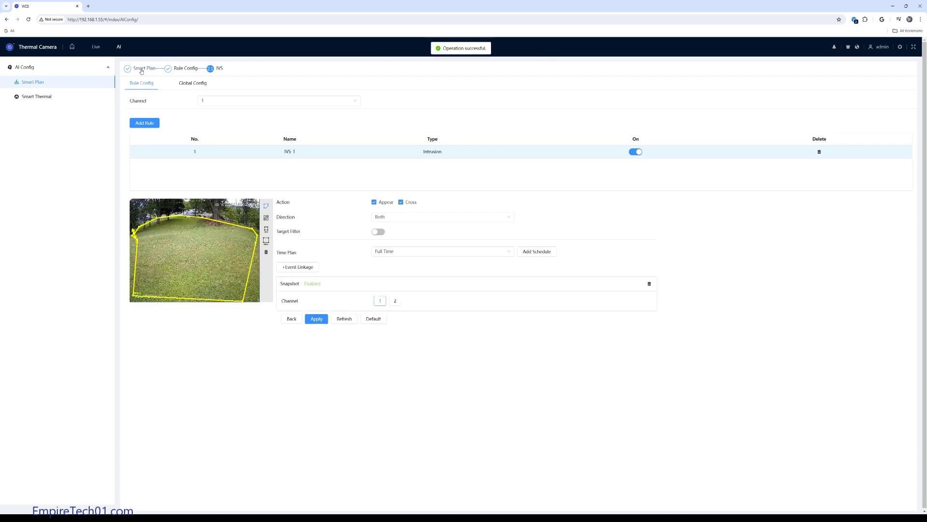
pyautogui.click(142, 68)
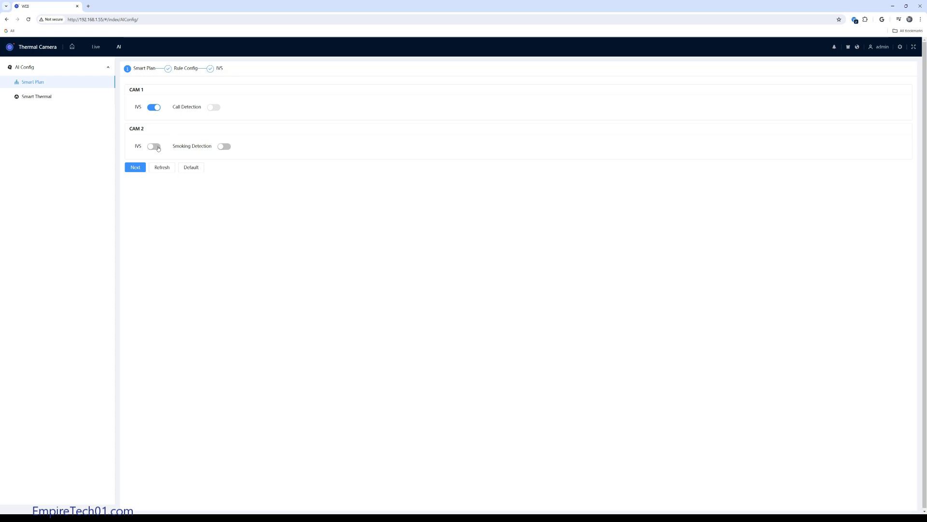
# Step: Enable CAM 2 IVS and switch on tripwire rule IVS-3 for channel 2
pyautogui.click(159, 149)
pyautogui.click(142, 166)
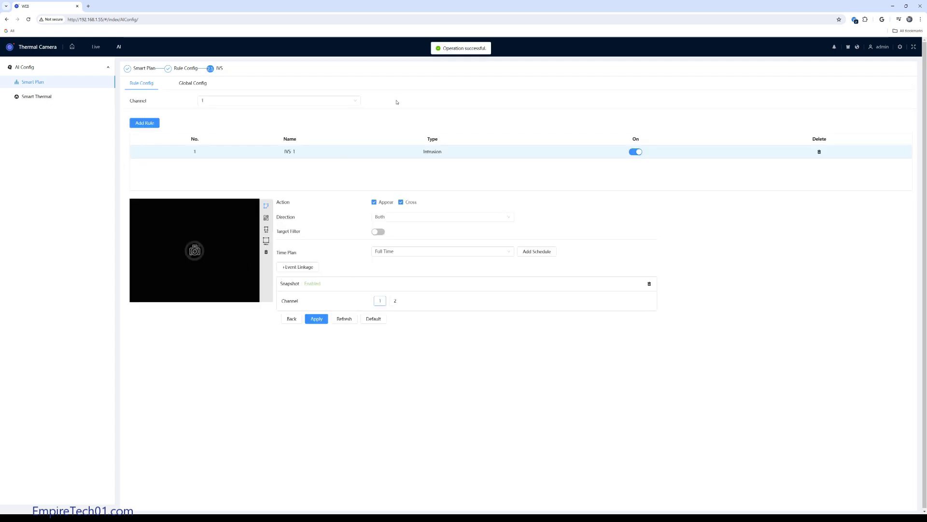
pyautogui.click(281, 101)
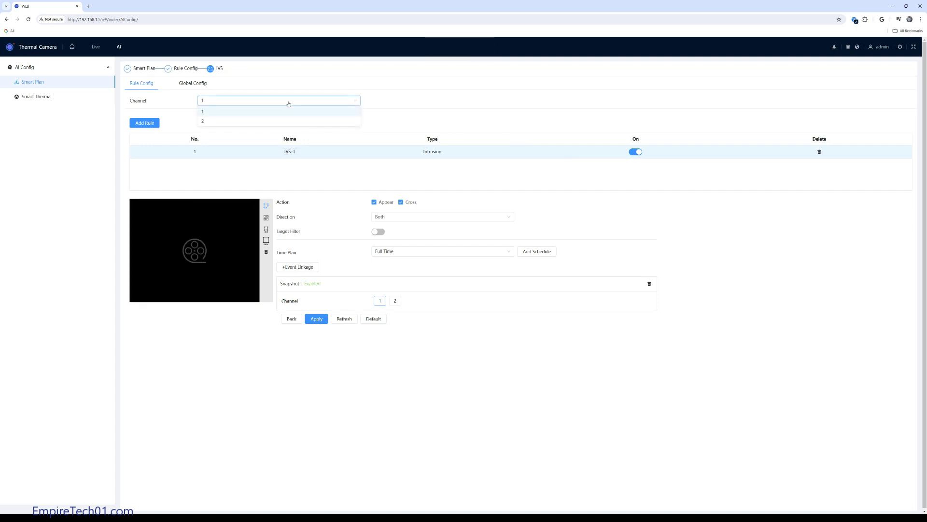
pyautogui.click(265, 123)
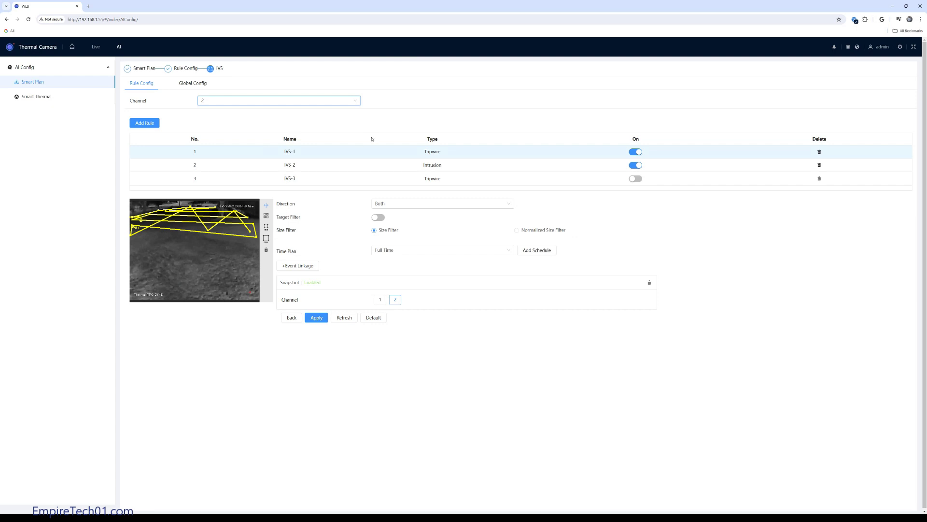
pyautogui.click(636, 179)
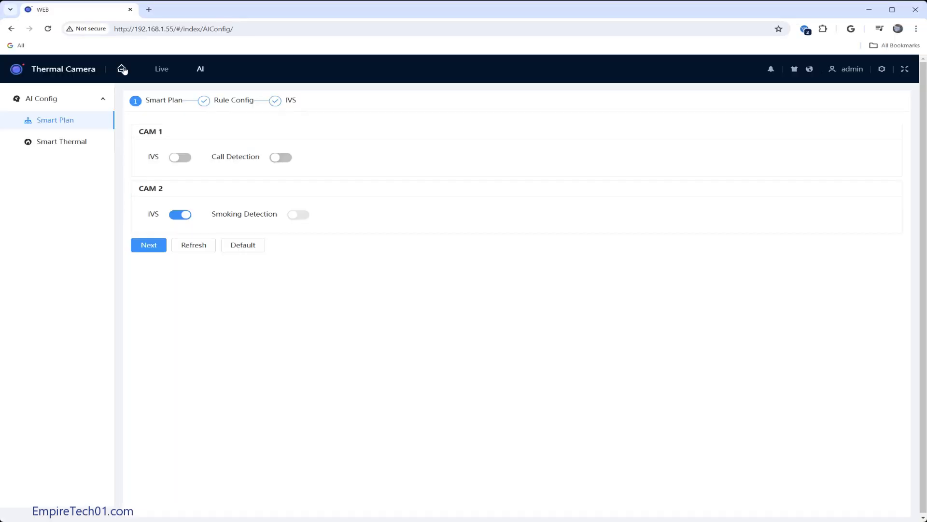
# Step: Open channel 2 Camera image settings and browse Scene Type, Profile and Color Palettes unchanged
pyautogui.click(122, 70)
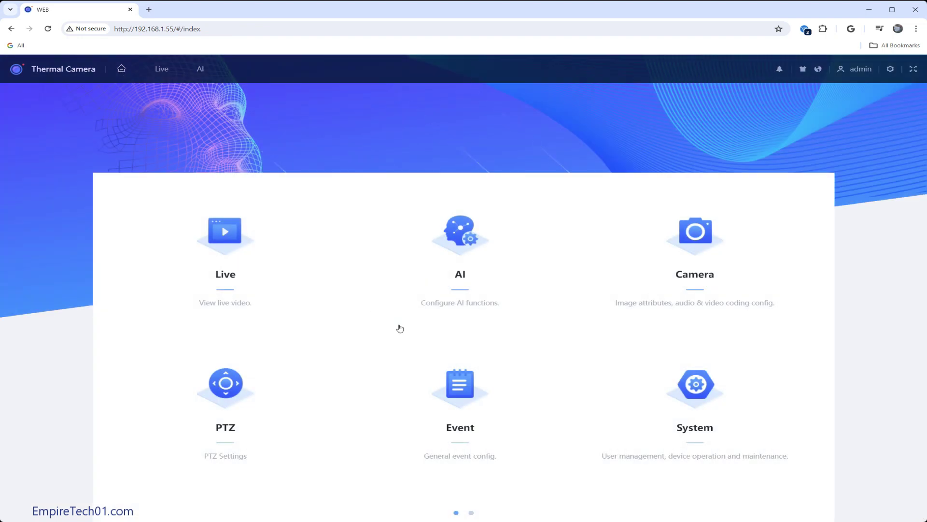
pyautogui.click(684, 251)
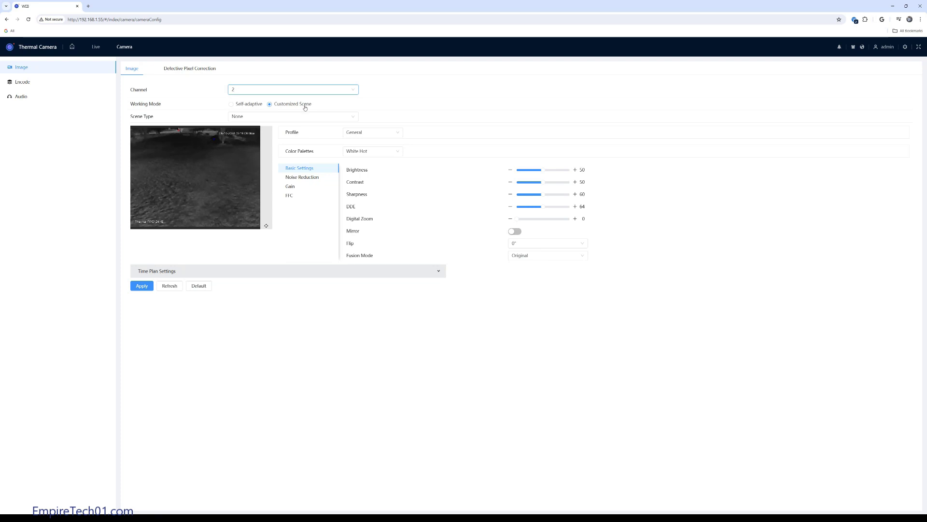
pyautogui.click(318, 117)
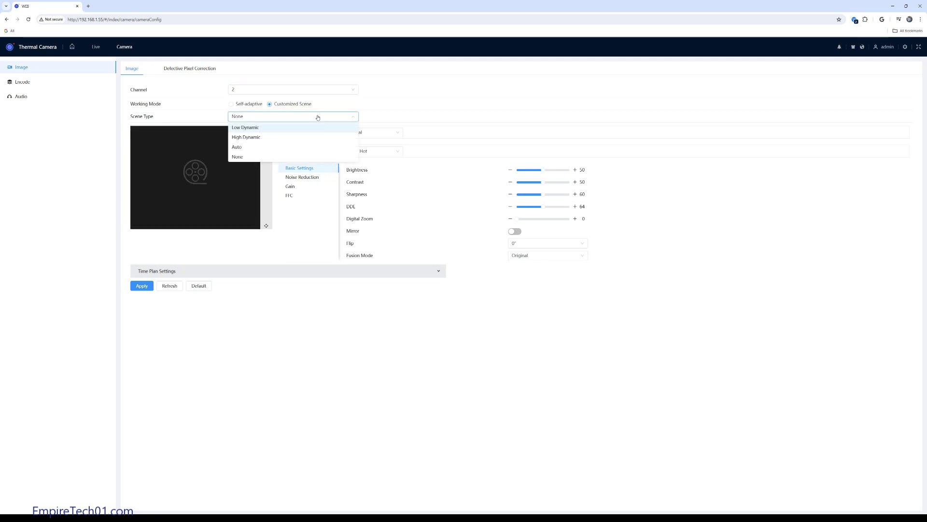
pyautogui.click(318, 117)
pyautogui.click(399, 133)
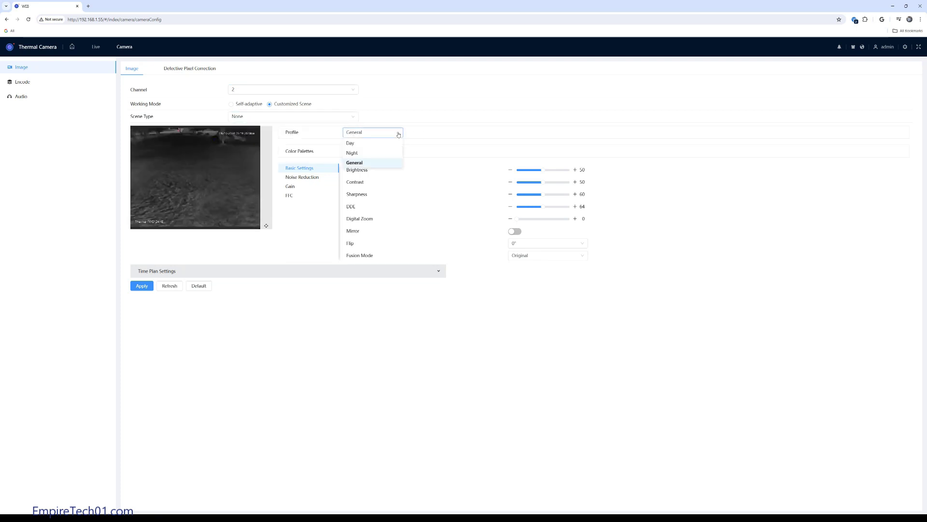
pyautogui.click(399, 134)
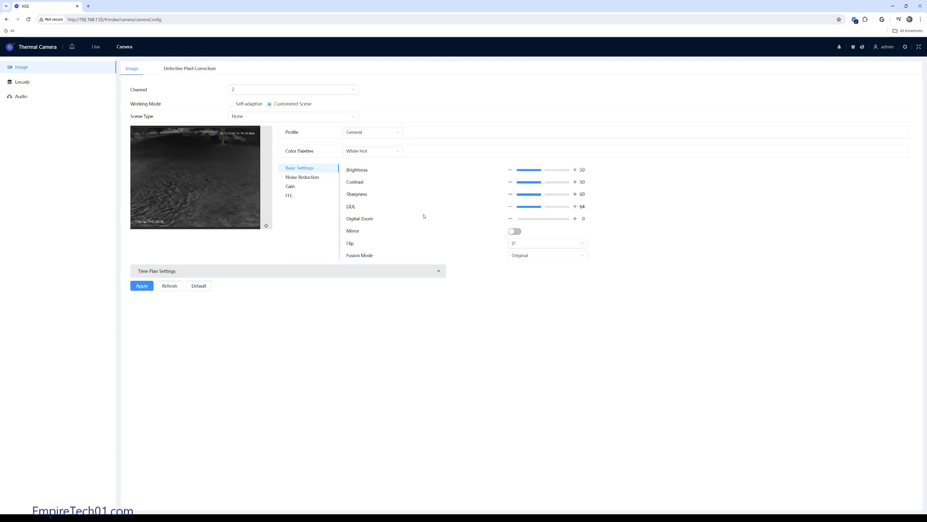
pyautogui.click(382, 151)
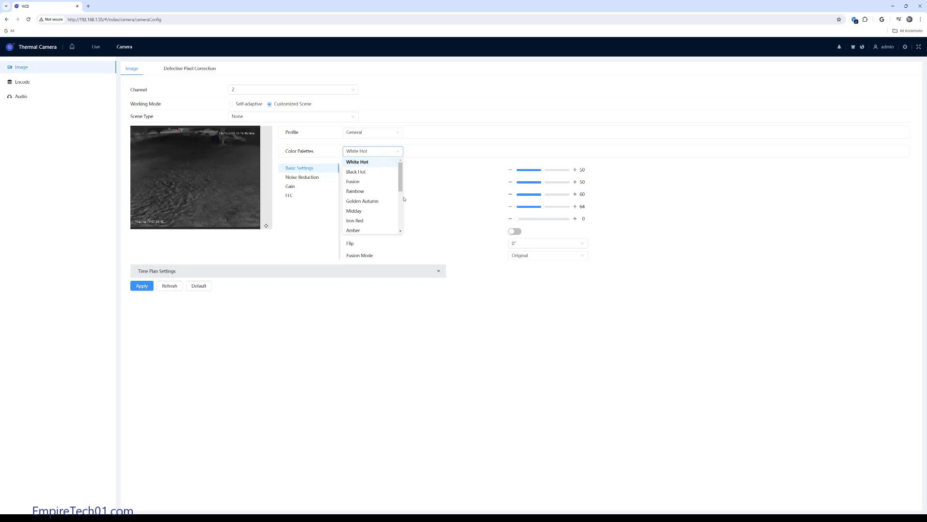
pyautogui.scroll(-3, 400, 200)
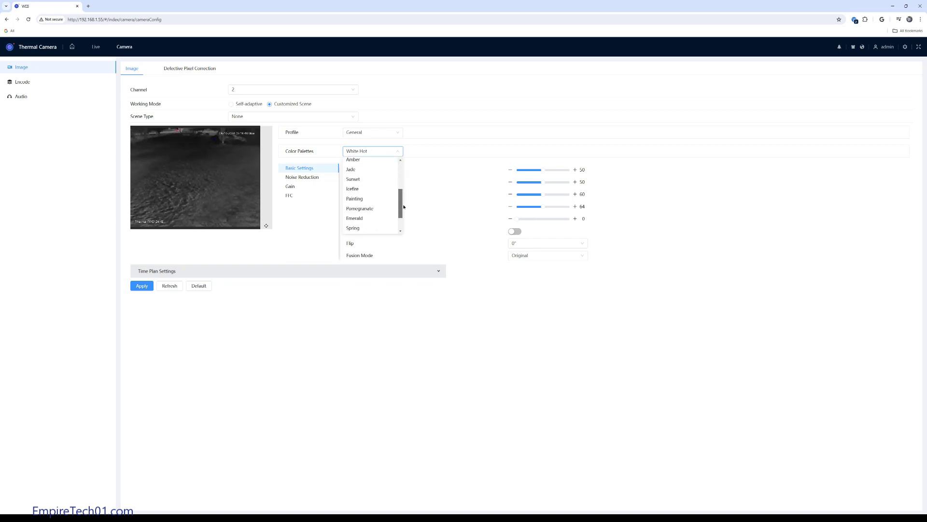
pyautogui.scroll(-2, 401, 207)
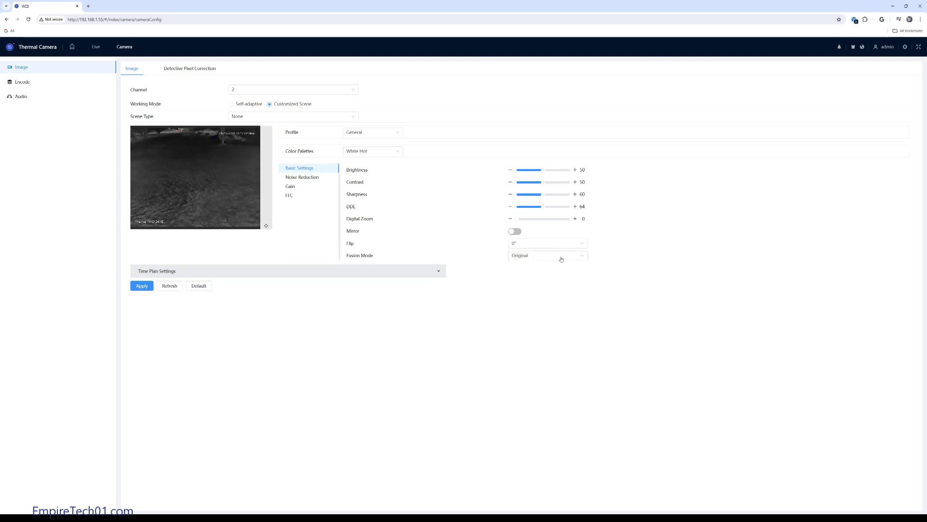
# Step: Change channel 2's fusion mode to Warm Color, then Cold Color, and go back home
pyautogui.click(585, 259)
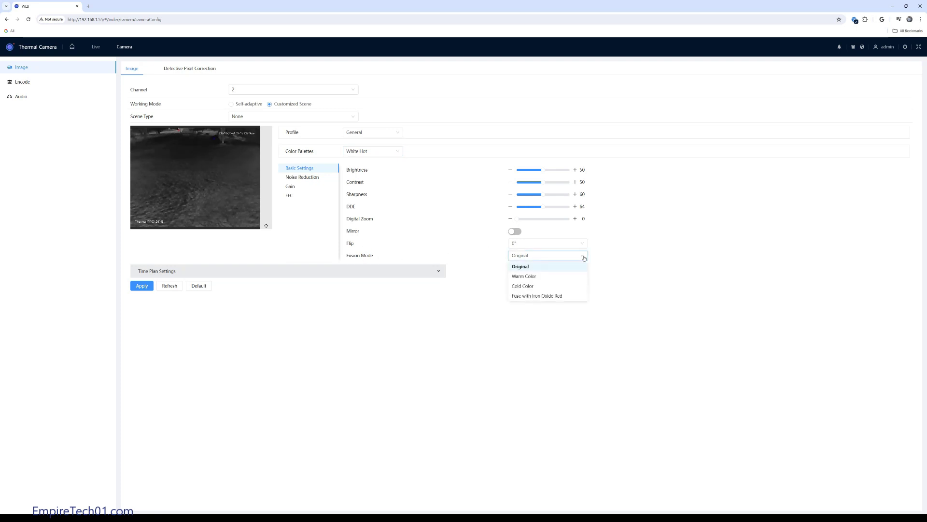
pyautogui.click(531, 273)
pyautogui.click(563, 258)
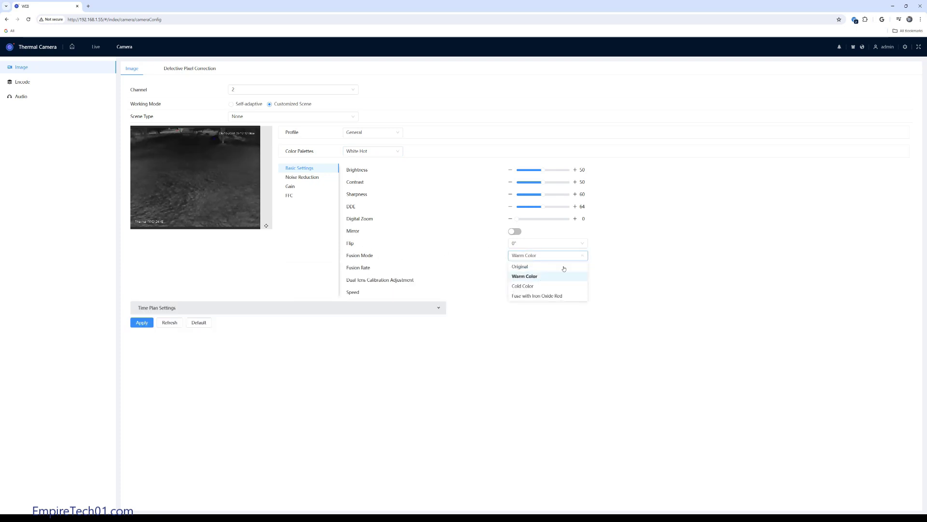
pyautogui.click(539, 290)
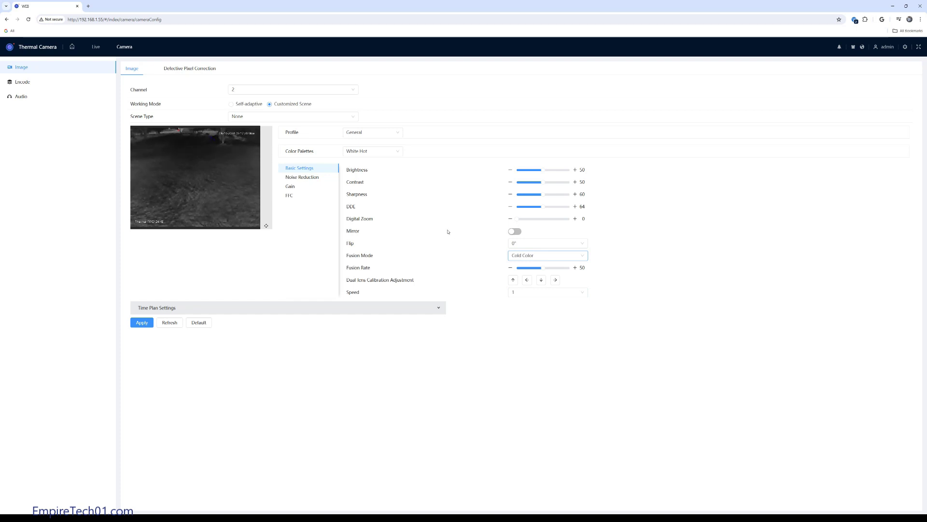
pyautogui.click(71, 46)
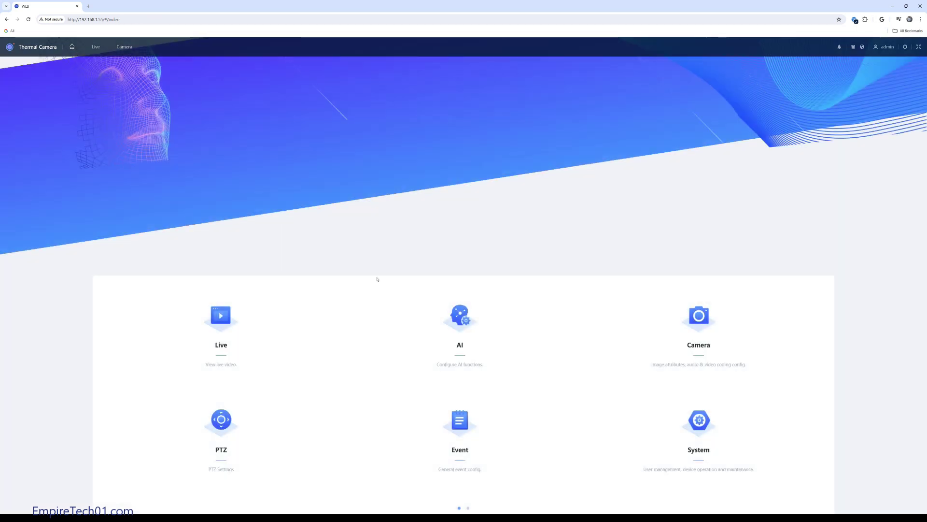
# Step: Switch off CAM 1 IVS in the AI Smart Plan and go to the camera image settings
pyautogui.click(457, 323)
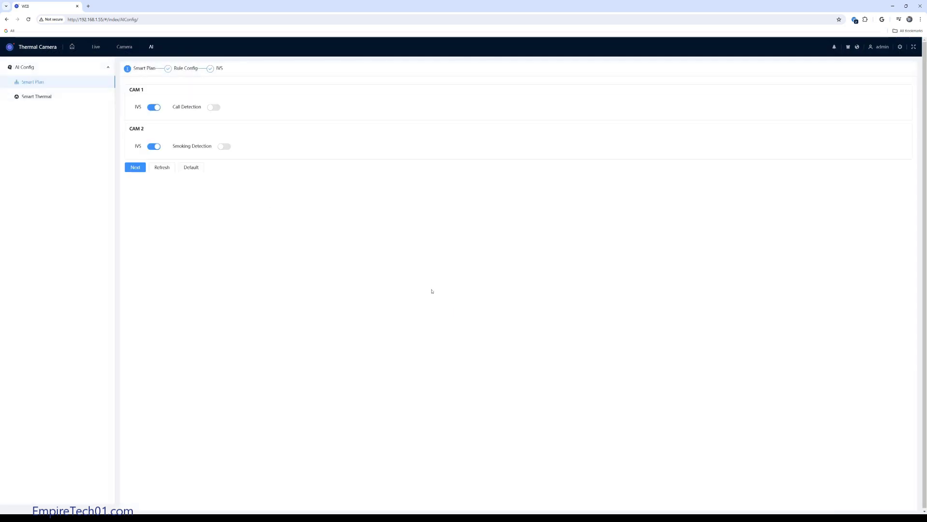
pyautogui.click(153, 107)
pyautogui.click(137, 167)
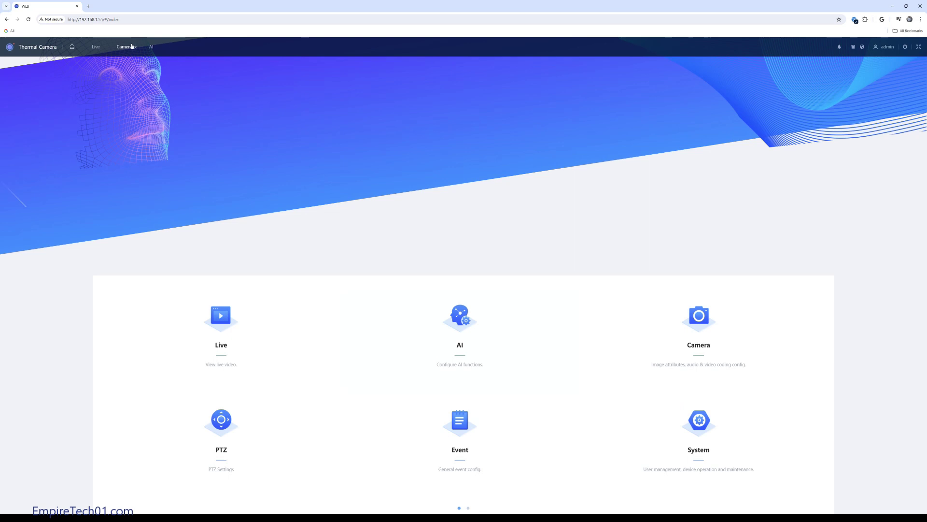
pyautogui.click(120, 51)
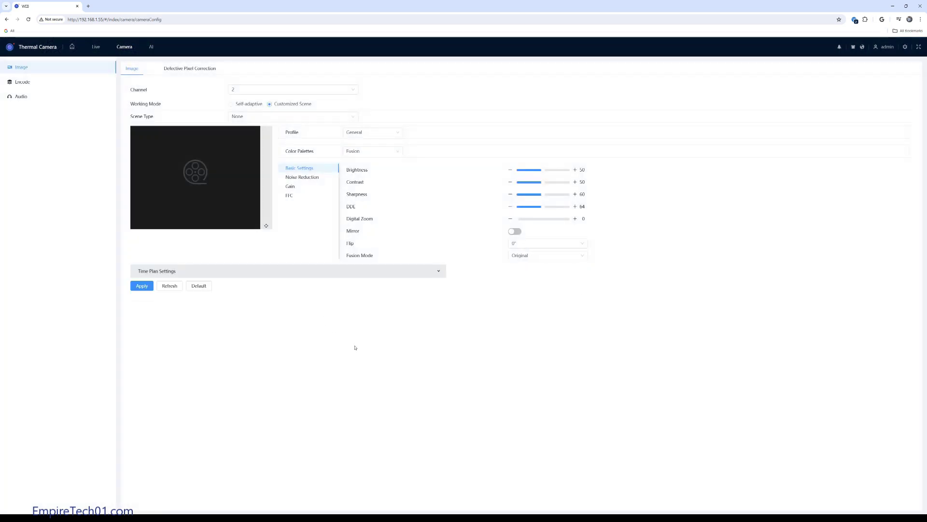
# Step: Switch channel 2's fusion mode to Warm Color, then Cold Color, and nudge dual lens calibration left
pyautogui.click(554, 259)
pyautogui.click(546, 278)
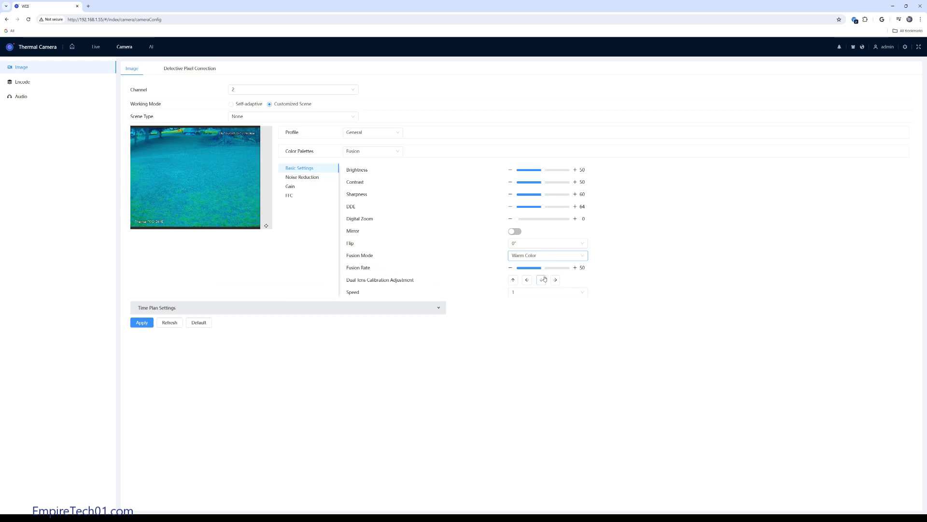
pyautogui.click(566, 258)
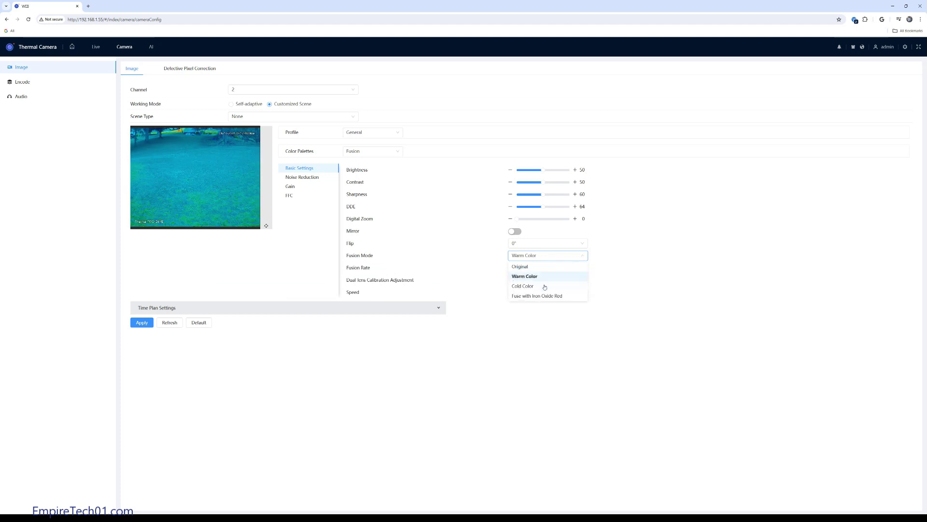
pyautogui.click(544, 288)
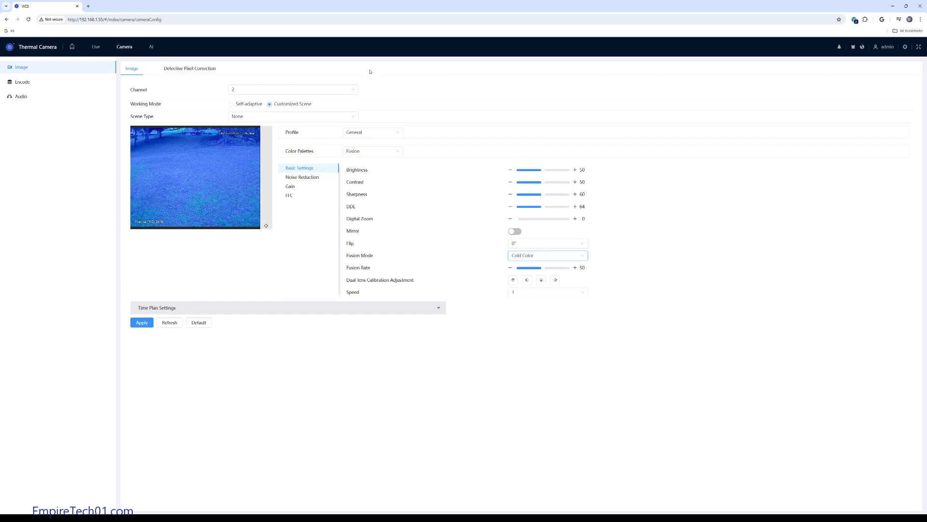
pyautogui.click(527, 280)
# Step: Nudge calibration up and set January's General period to about 03:08–18:08 in the time plan
pyautogui.click(513, 280)
pyautogui.click(438, 308)
pyautogui.click(397, 358)
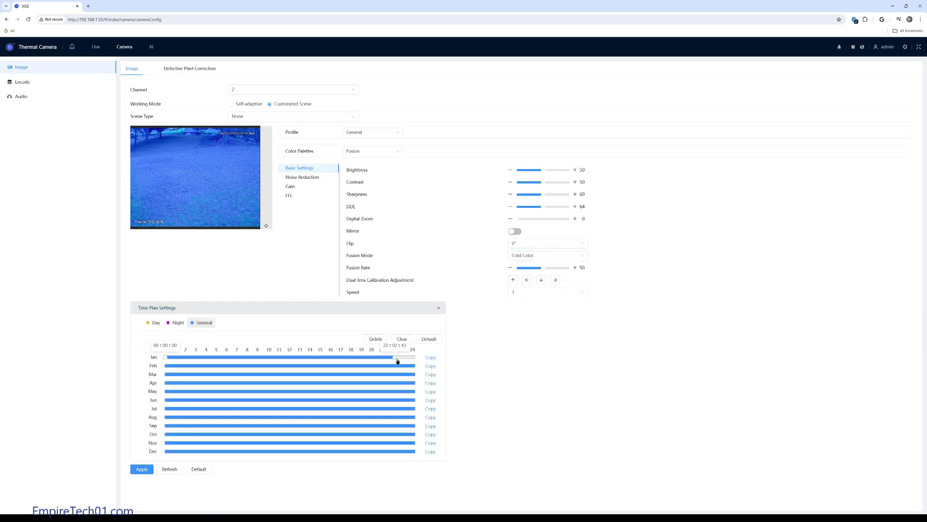
pyautogui.moveTo(414, 357); pyautogui.dragTo(354, 356)
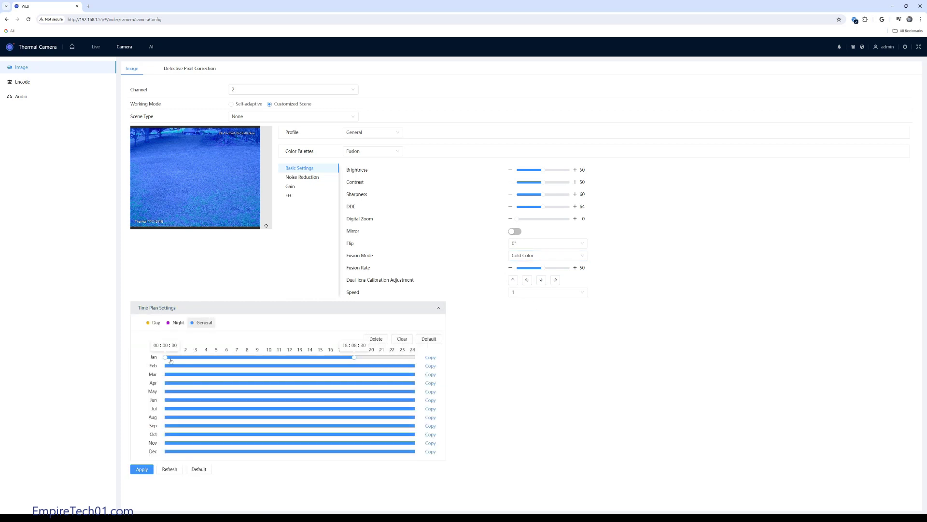
pyautogui.moveTo(171, 360); pyautogui.dragTo(200, 360)
# Step: Mark January 18:00–24:00 as Night and apply the time plan changes
pyautogui.click(155, 323)
pyautogui.click(178, 324)
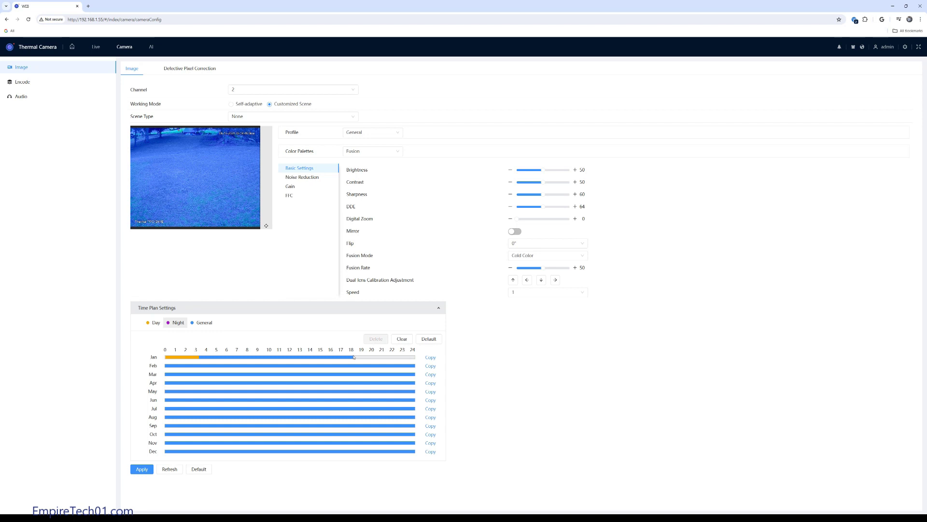
pyautogui.moveTo(355, 358); pyautogui.dragTo(415, 358)
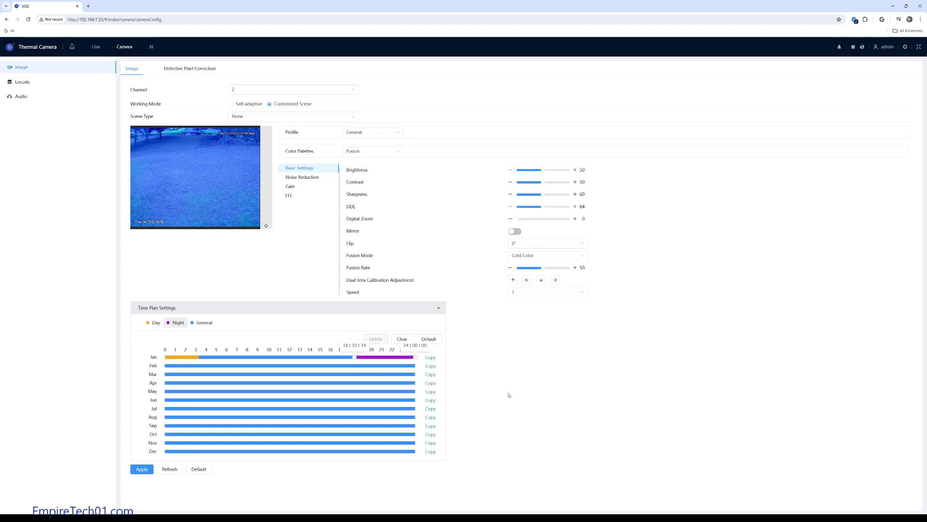
pyautogui.click(515, 365)
pyautogui.click(142, 469)
pyautogui.click(429, 339)
pyautogui.click(32, 84)
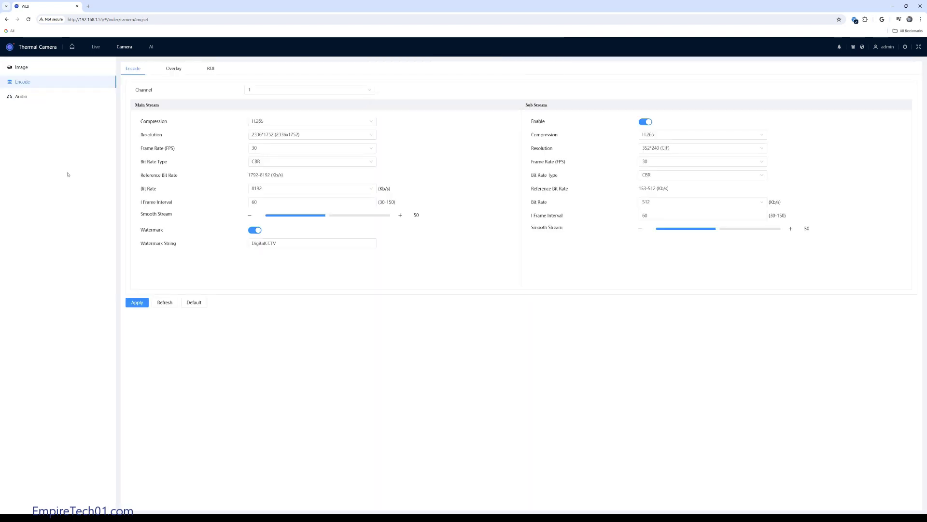
# Step: Keep channel 1 and review its Channel Title, Time Title and Voltage Info overlay options
pyautogui.click(290, 91)
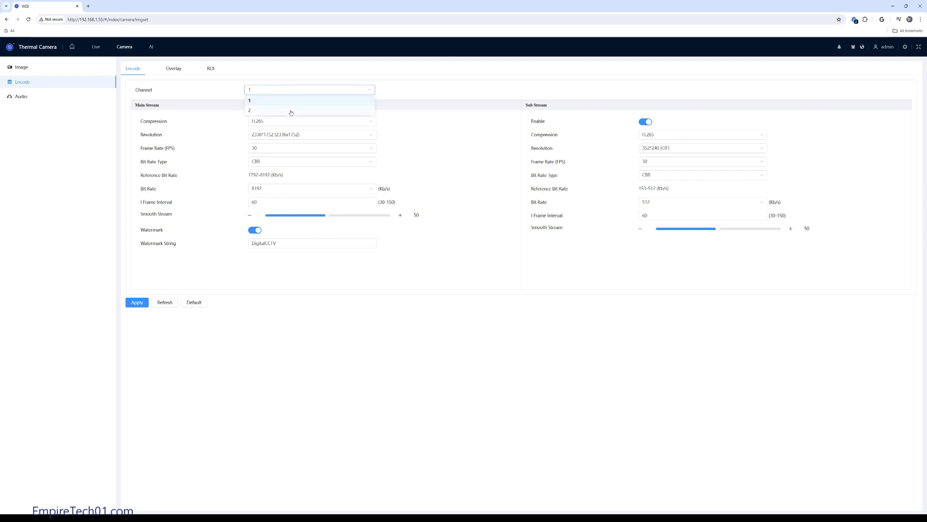
pyautogui.click(452, 89)
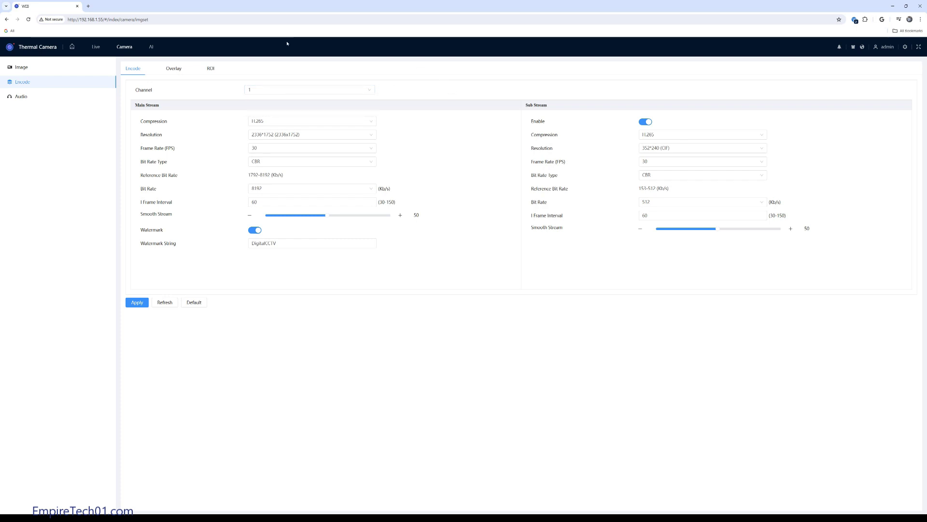
pyautogui.click(175, 71)
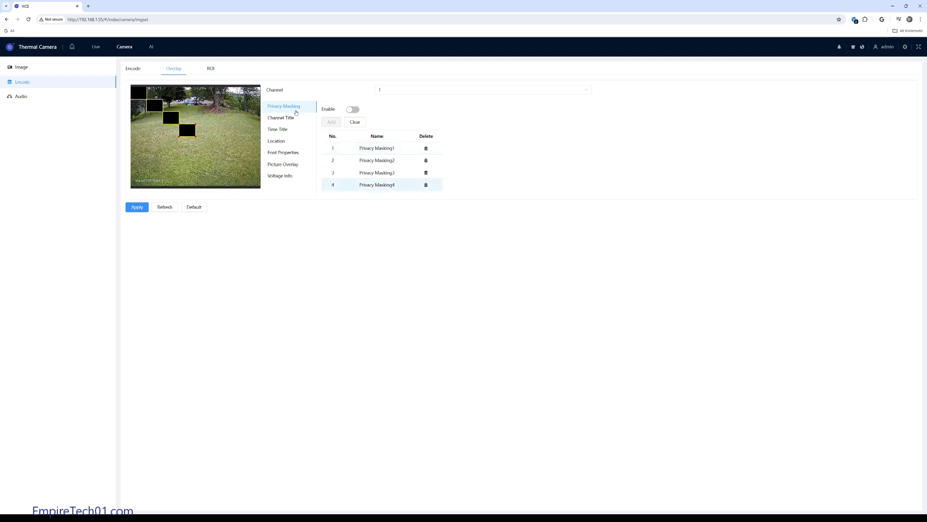
pyautogui.click(289, 118)
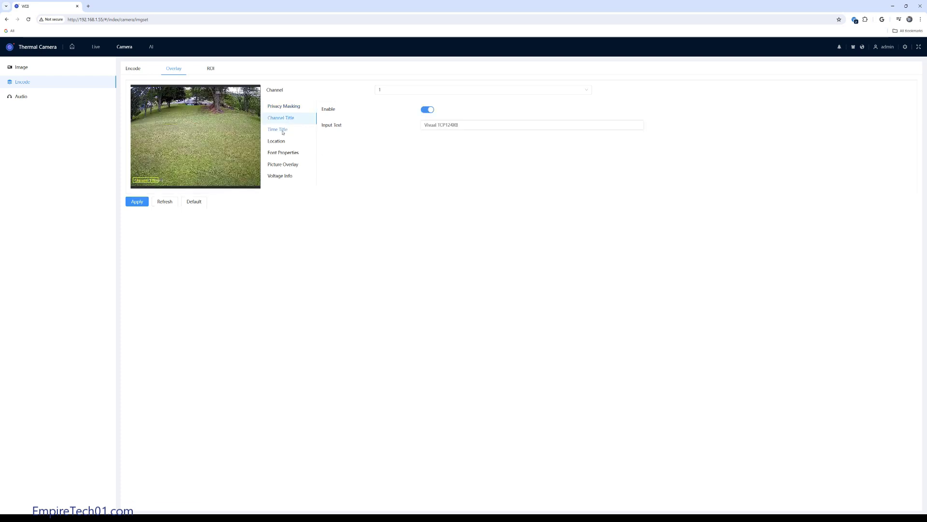
pyautogui.click(283, 133)
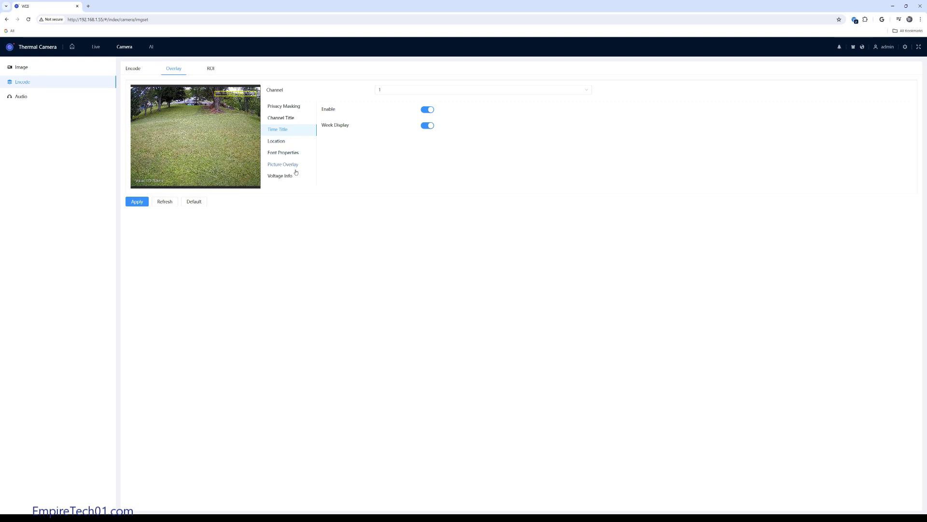
pyautogui.click(281, 177)
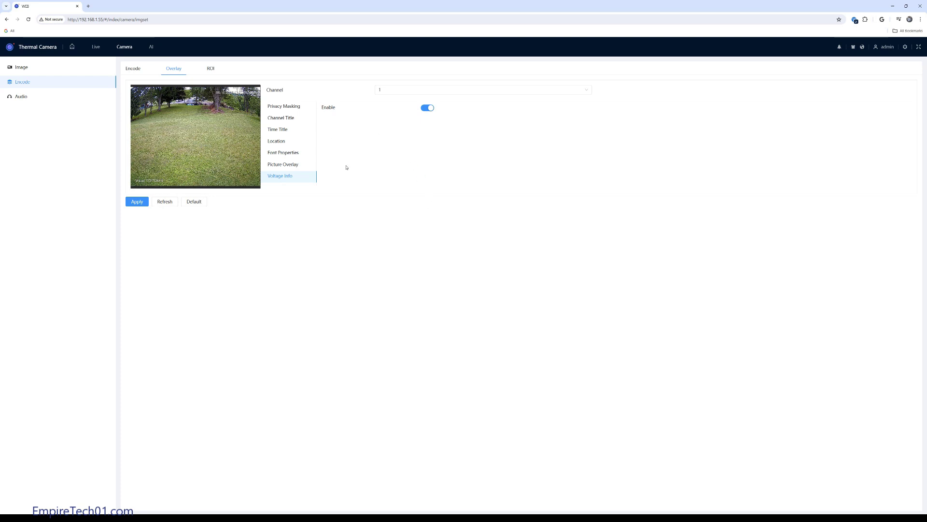
pyautogui.click(210, 69)
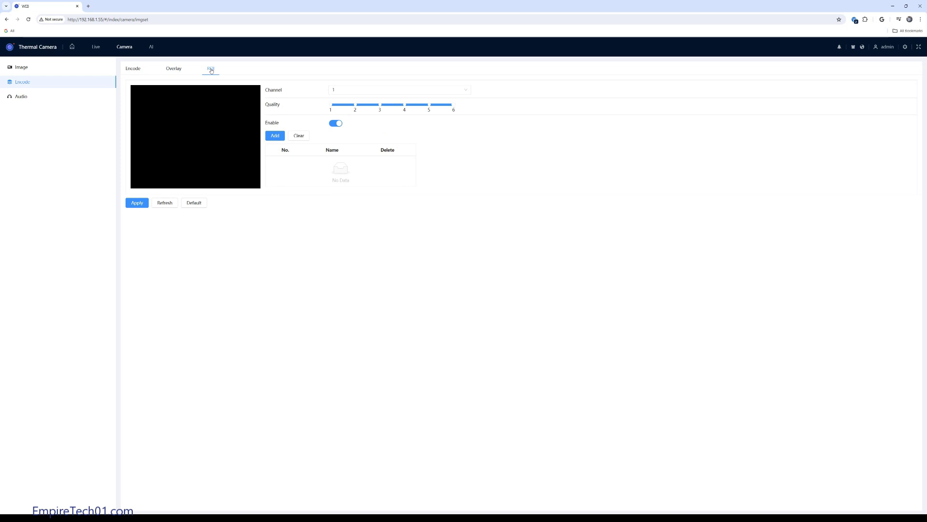
# Step: Keep channel 1 on ROI, view the Audio alarm tone list, then return to Live preview
pyautogui.click(399, 91)
pyautogui.click(399, 91)
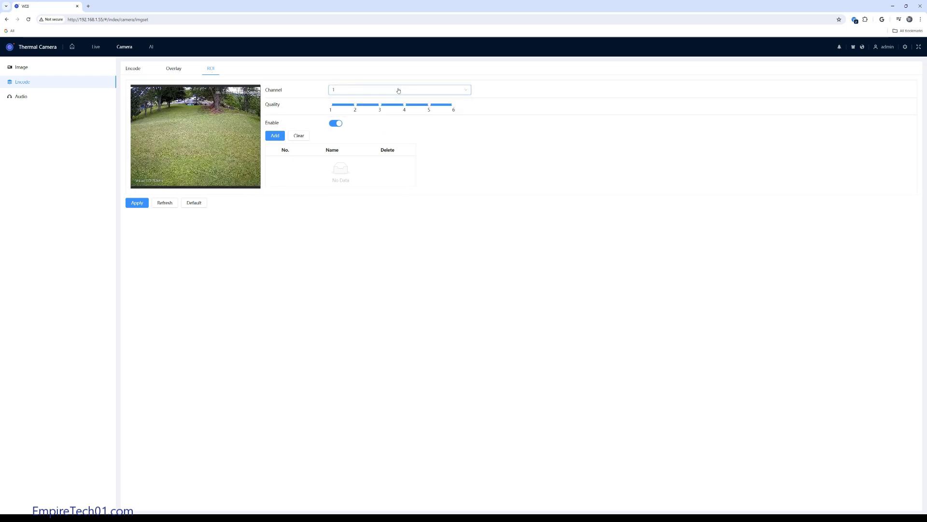
pyautogui.click(30, 99)
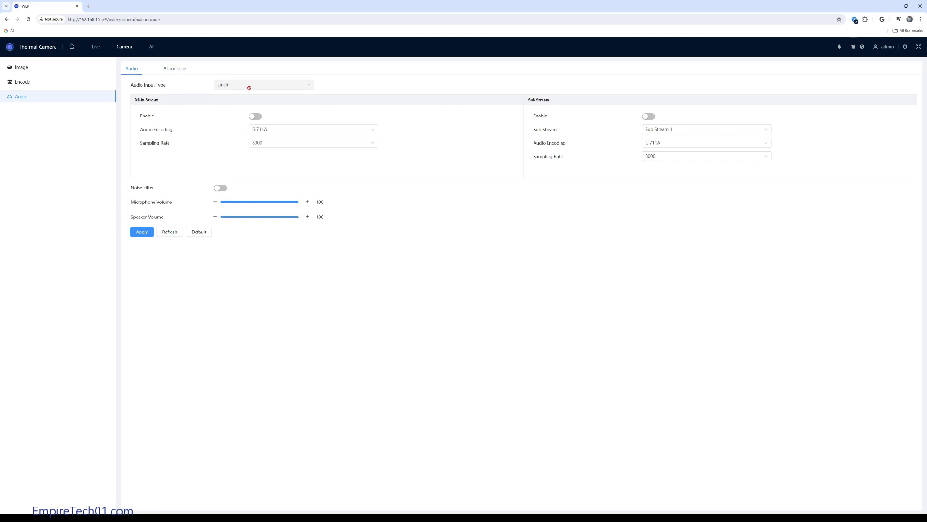
pyautogui.click(173, 70)
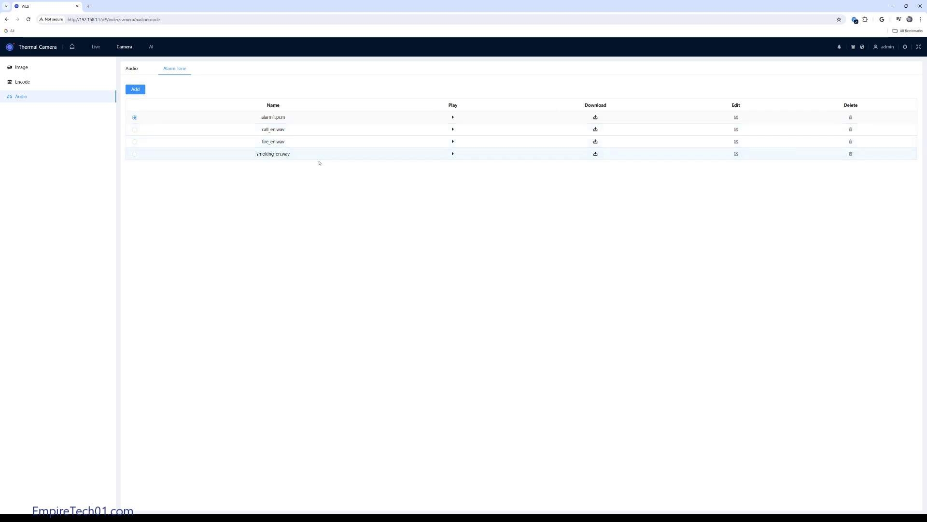
pyautogui.click(124, 47)
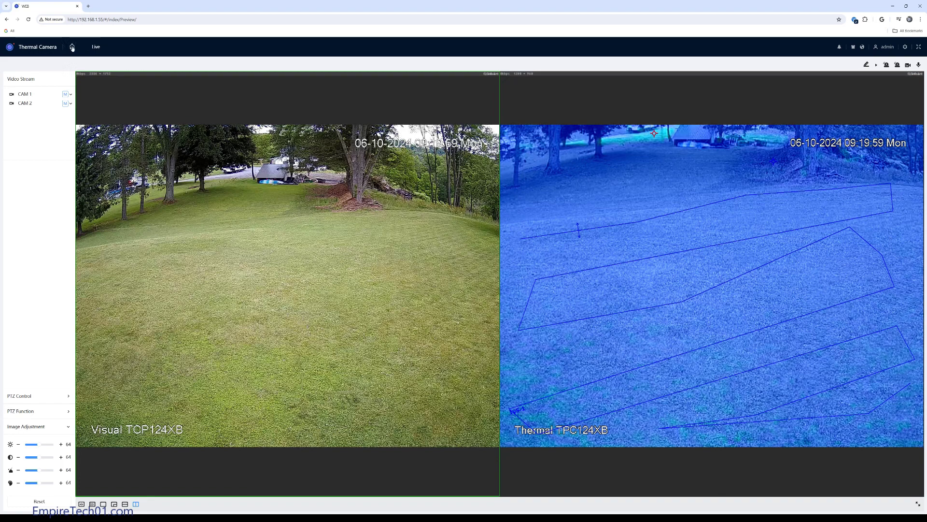
# Step: Raise channel 1's motion detection Region2 threshold to 47 and confirm the area settings
pyautogui.click(72, 46)
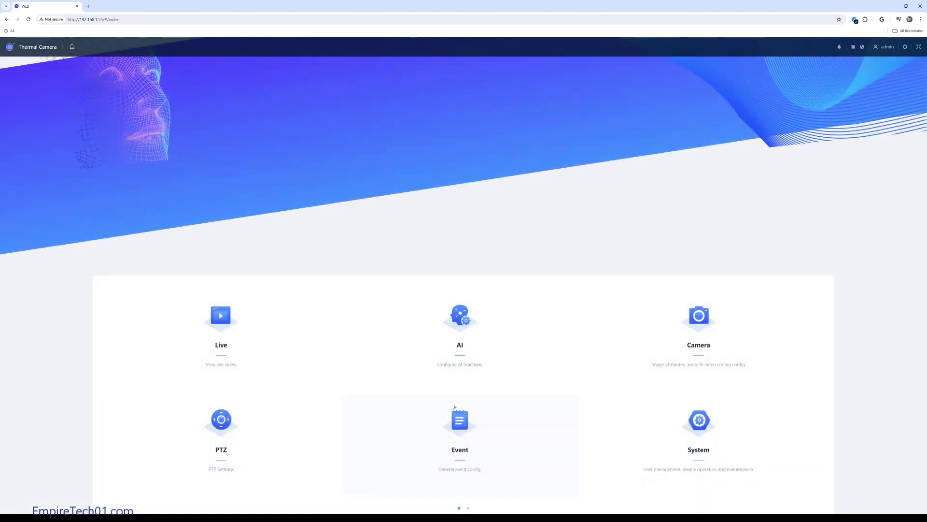
pyautogui.click(465, 427)
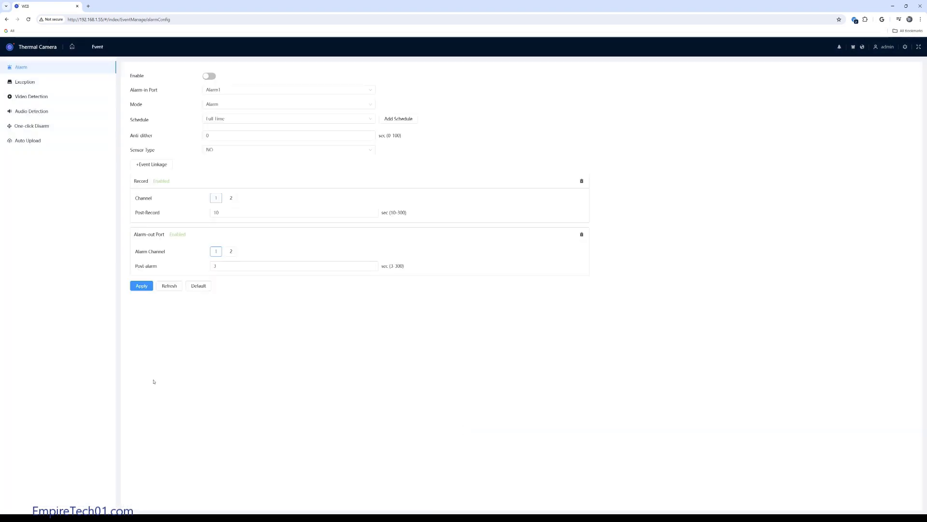
pyautogui.click(35, 99)
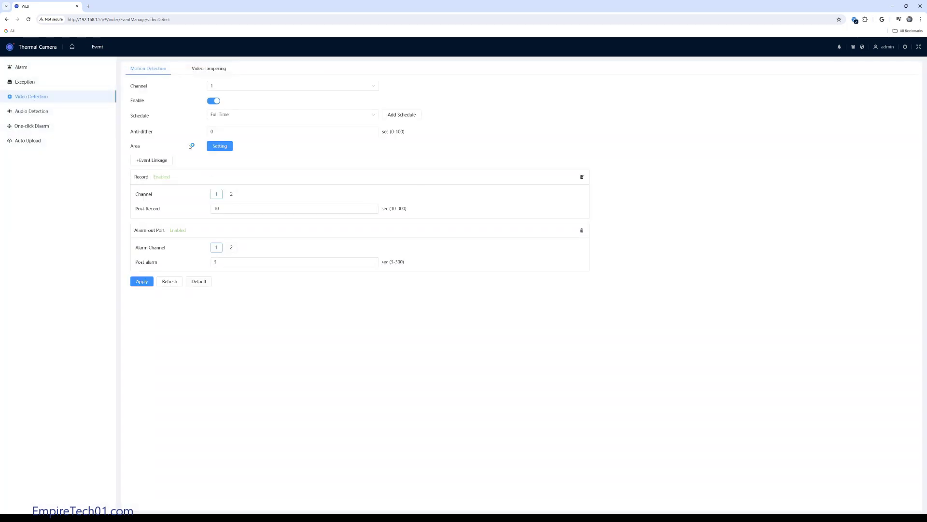
pyautogui.click(217, 149)
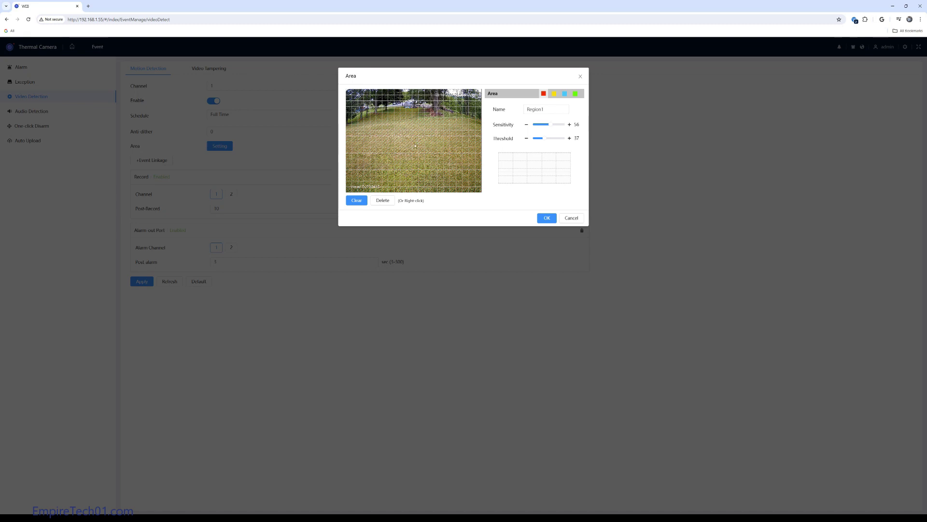
pyautogui.click(554, 94)
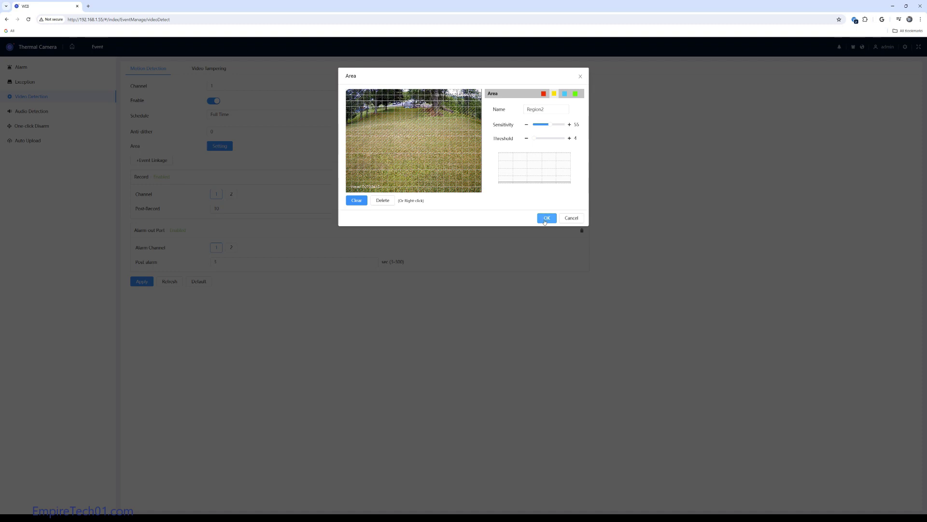
pyautogui.moveTo(533, 139); pyautogui.dragTo(548, 138)
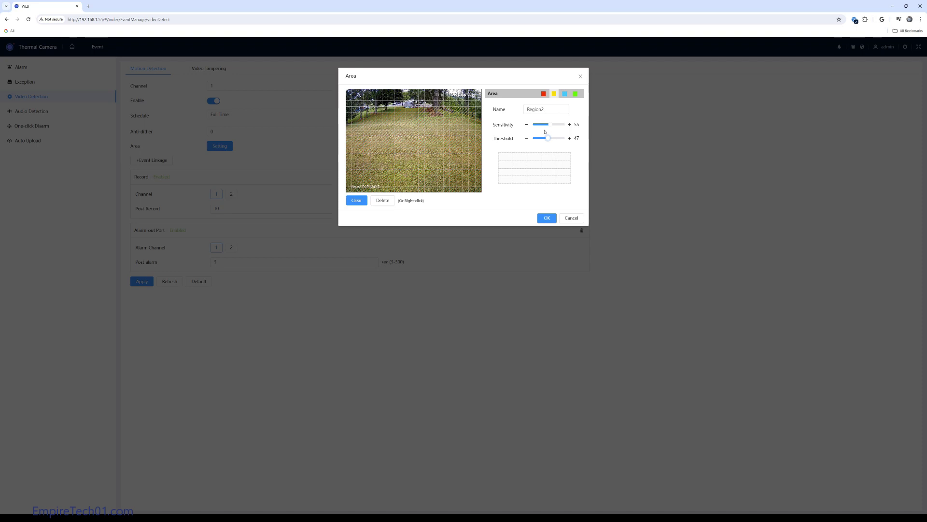
pyautogui.click(547, 219)
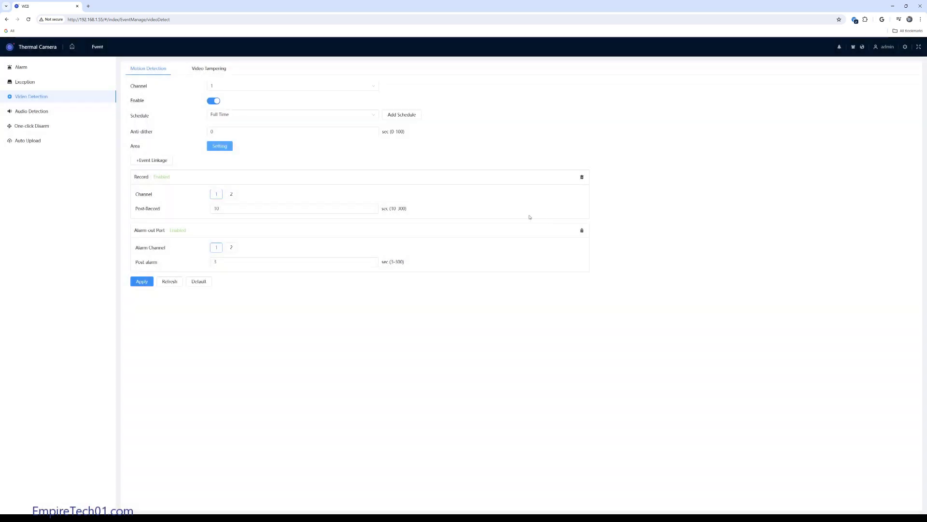
# Step: Switch to channel 2 and confirm its motion detection area settings
pyautogui.click(302, 87)
pyautogui.click(249, 107)
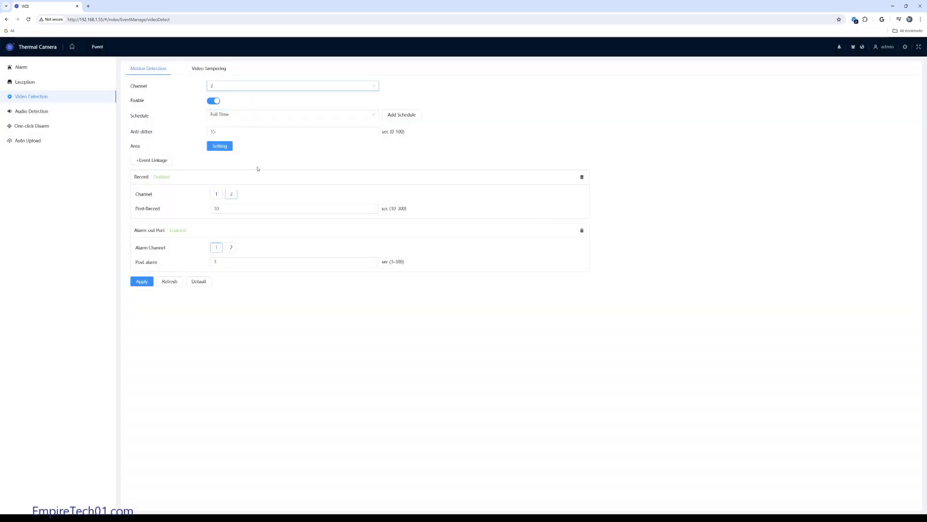
pyautogui.click(227, 148)
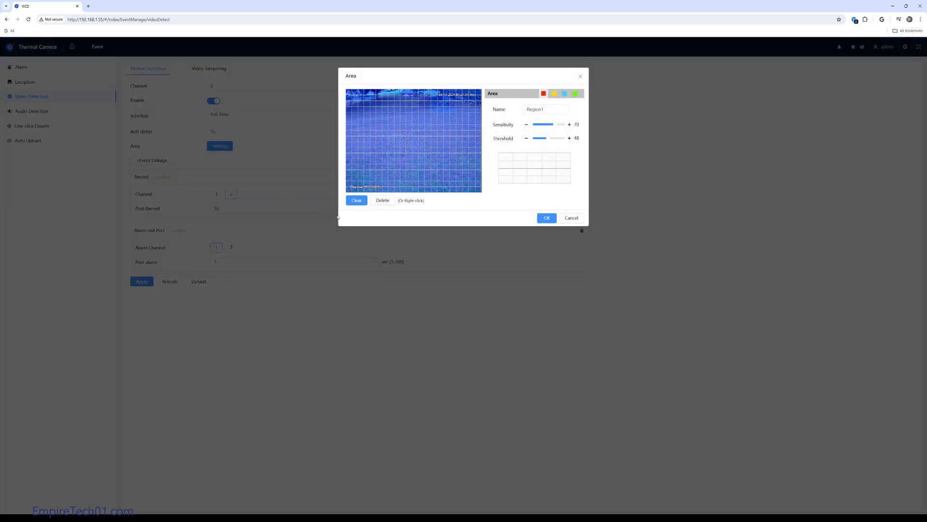
pyautogui.click(547, 217)
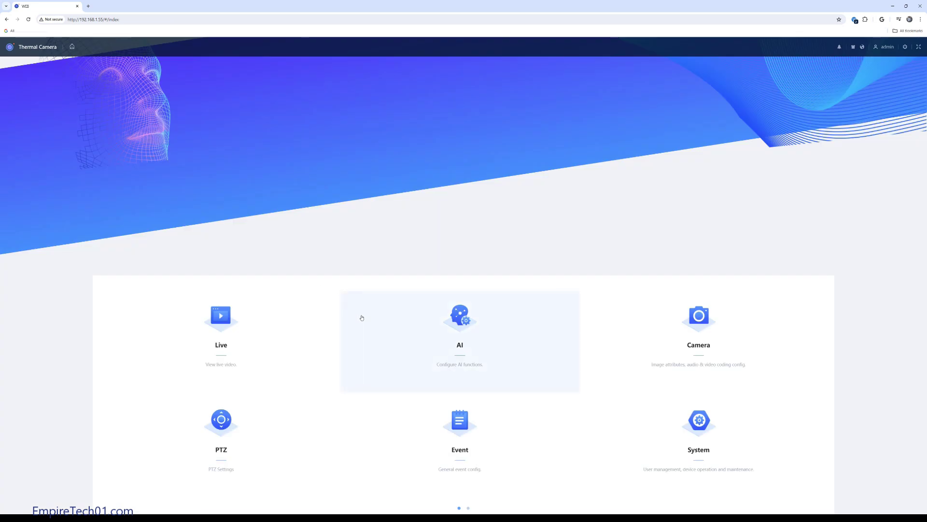
# Step: Schedule Sunday's General recording 00:00–24:00 in the record time plan and copy it to all days
pyautogui.scroll(-1, 407, 385)
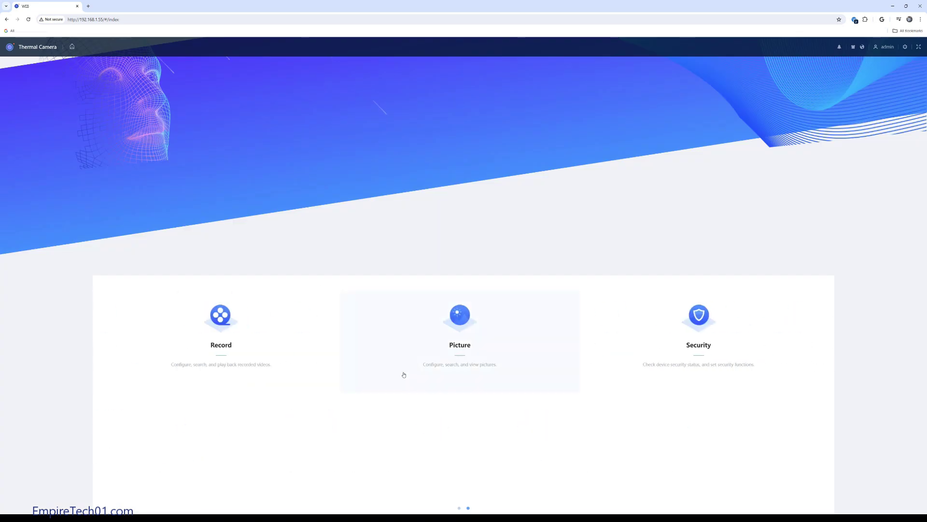
pyautogui.click(221, 323)
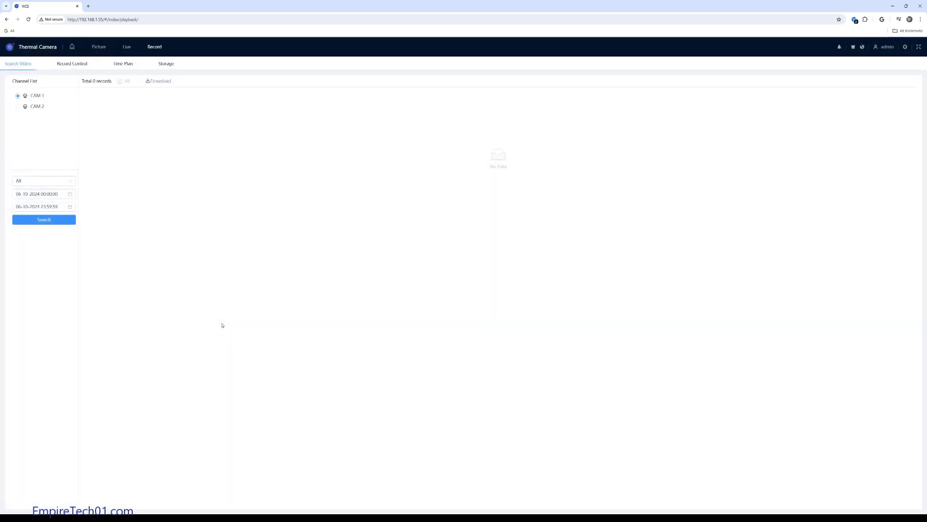
pyautogui.click(167, 64)
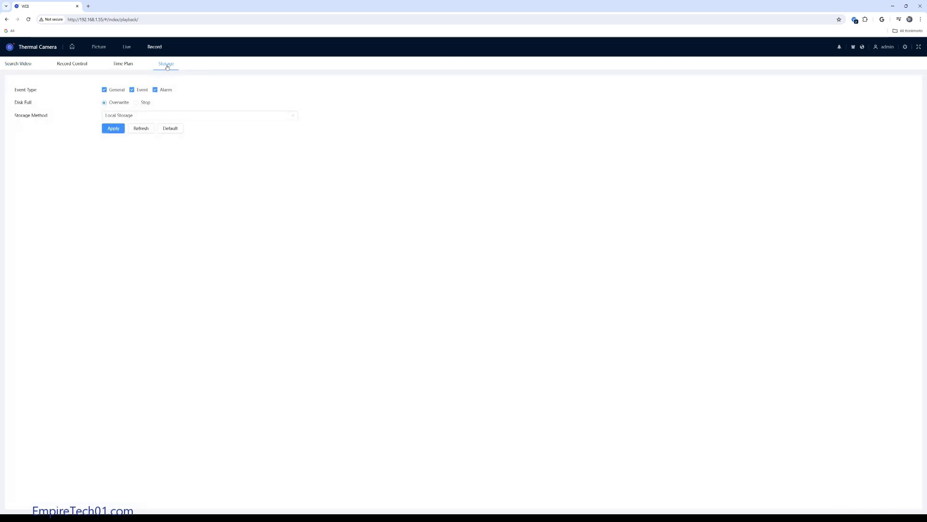
pyautogui.click(119, 67)
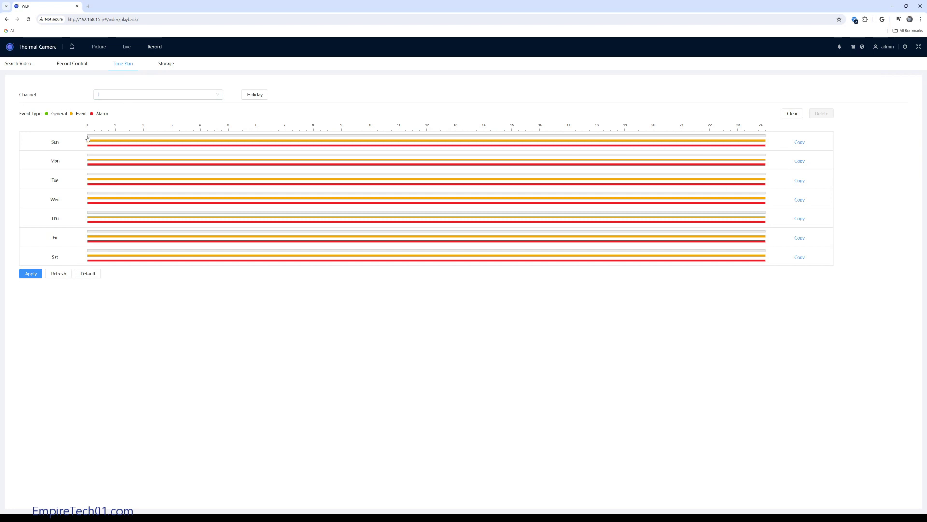
pyautogui.moveTo(89, 138); pyautogui.dragTo(775, 153)
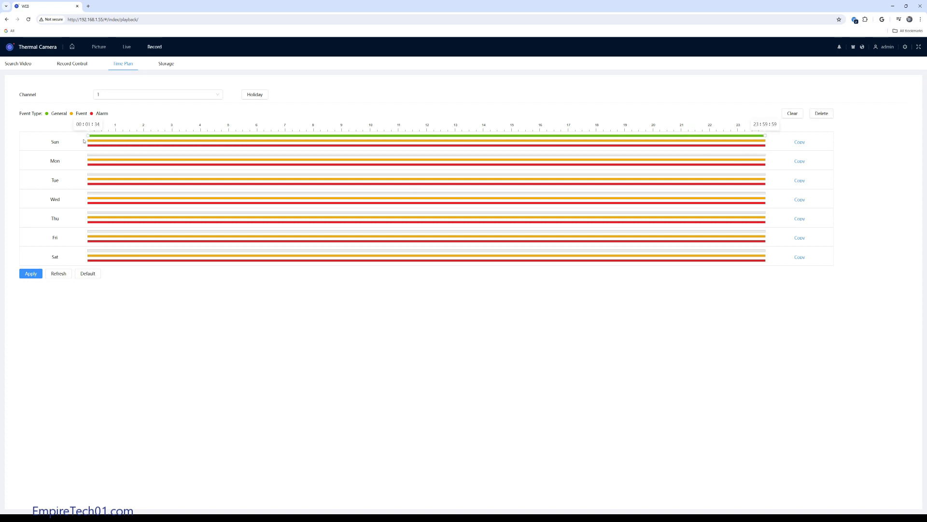
pyautogui.moveTo(89, 136); pyautogui.dragTo(86, 136)
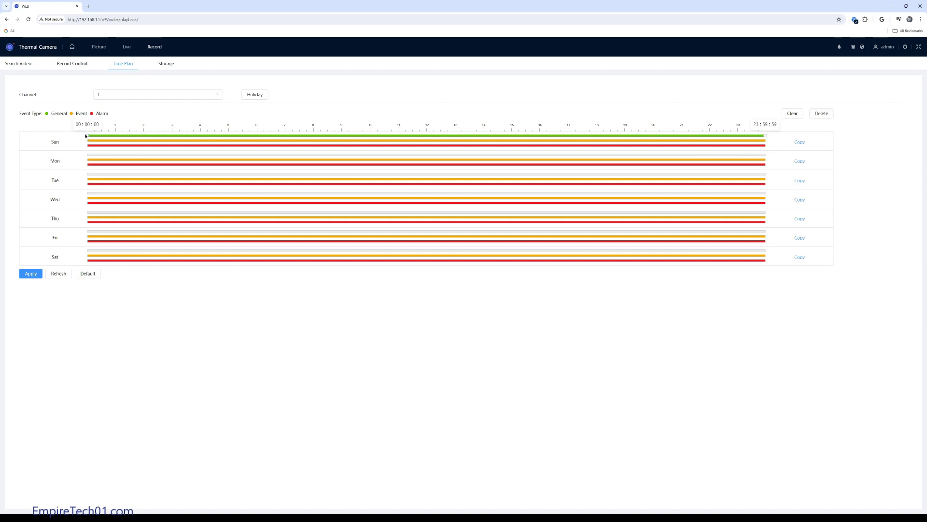
pyautogui.click(798, 142)
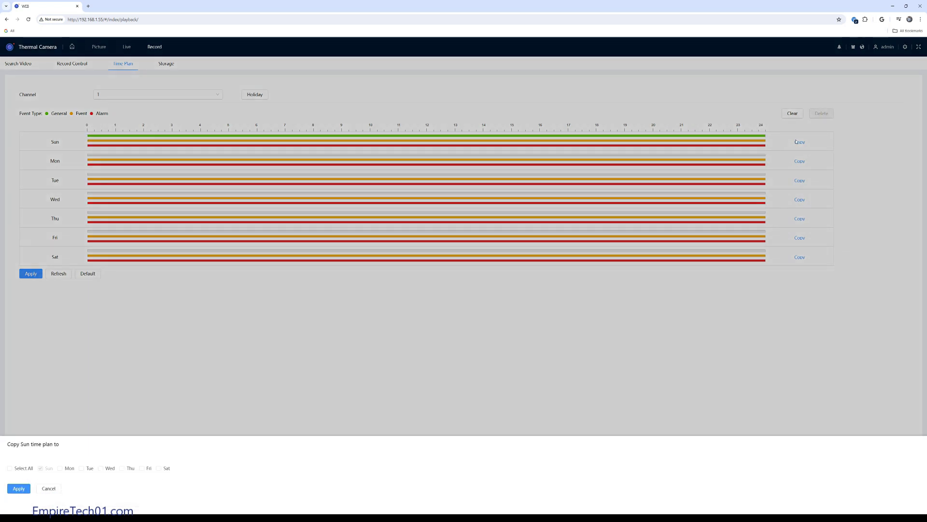
pyautogui.click(10, 468)
pyautogui.click(18, 489)
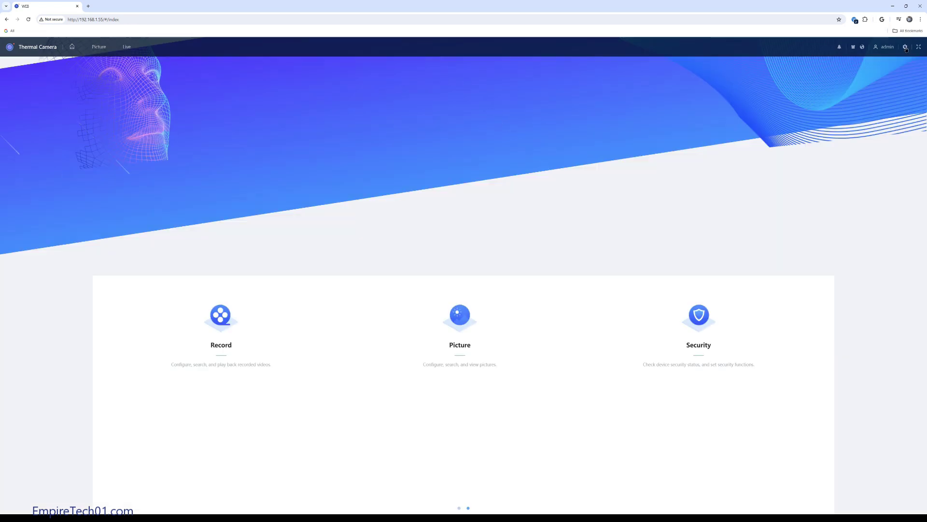
pyautogui.click(906, 48)
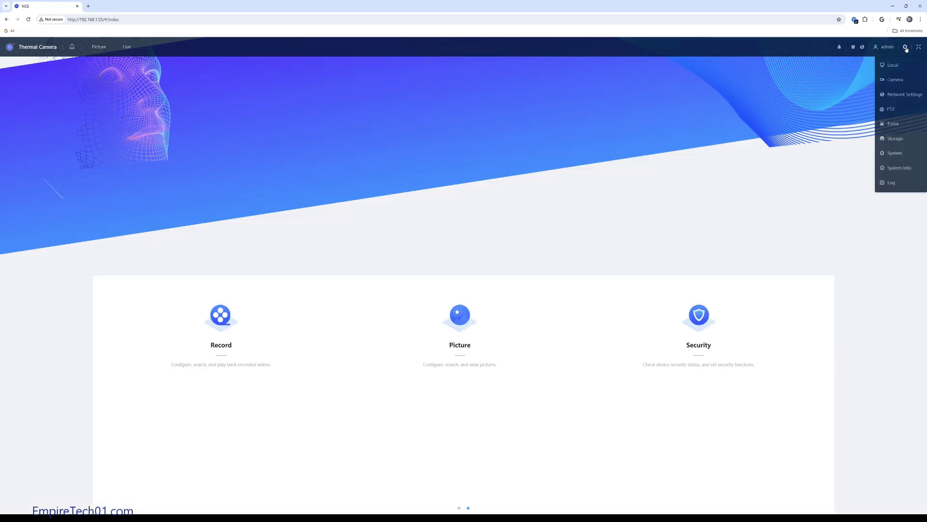
# Step: Go to the TCP/IP network settings page
pyautogui.click(896, 95)
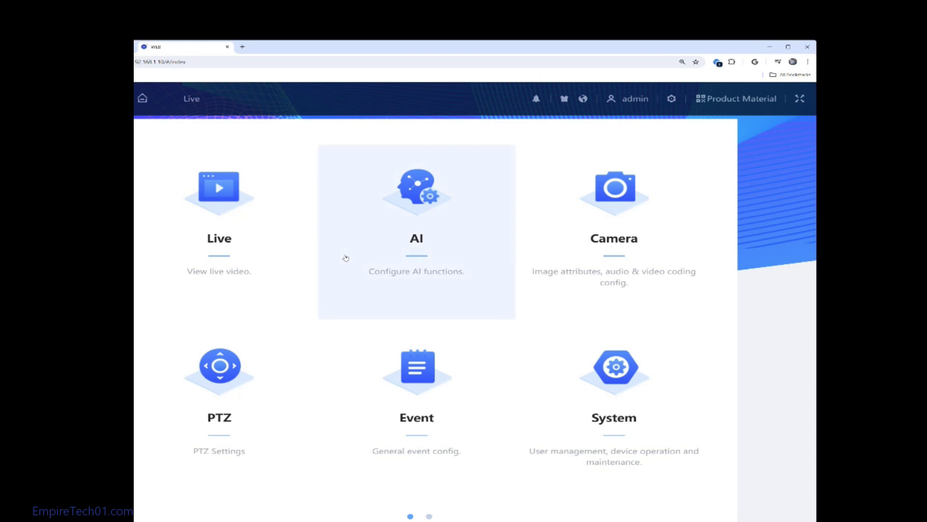
# Step: From Preset7, pan up-left, zoom to frame the scene at zoom 6, and save it as Preset4
pyautogui.click(219, 383)
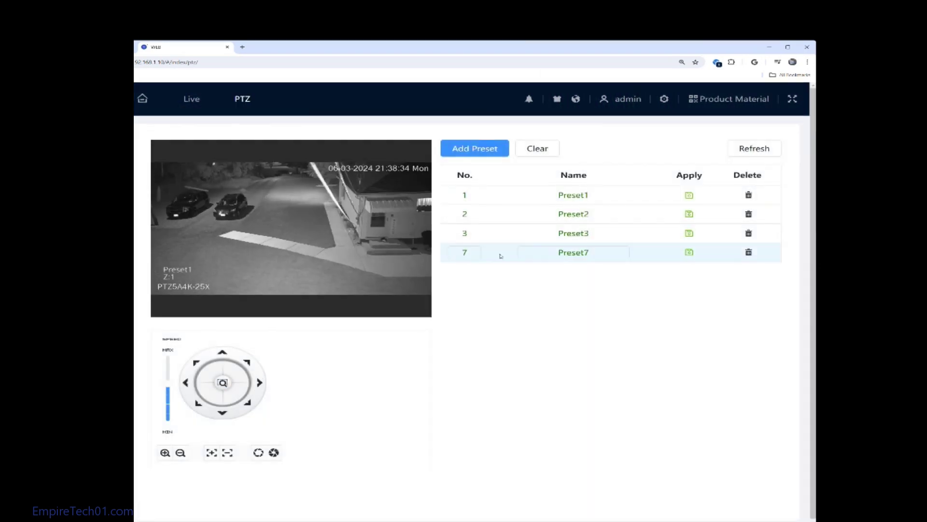
pyautogui.click(501, 256)
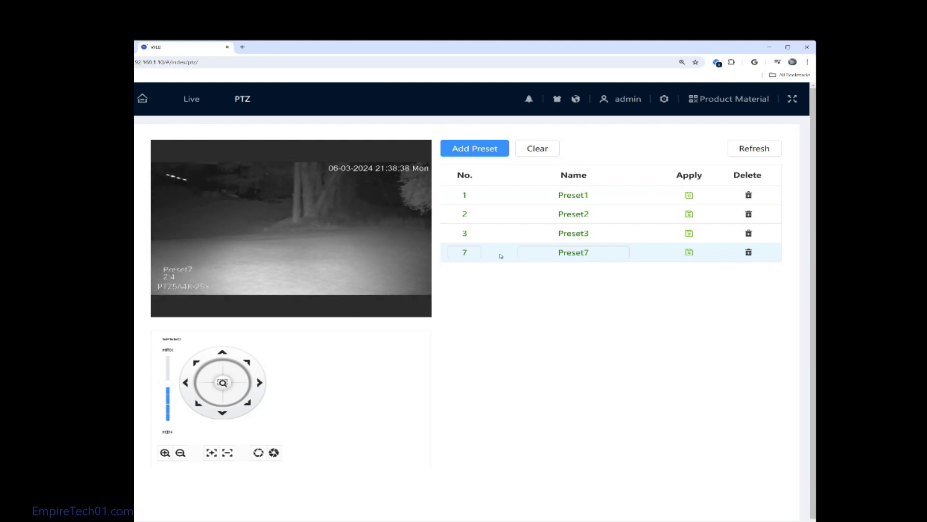
pyautogui.click(197, 365)
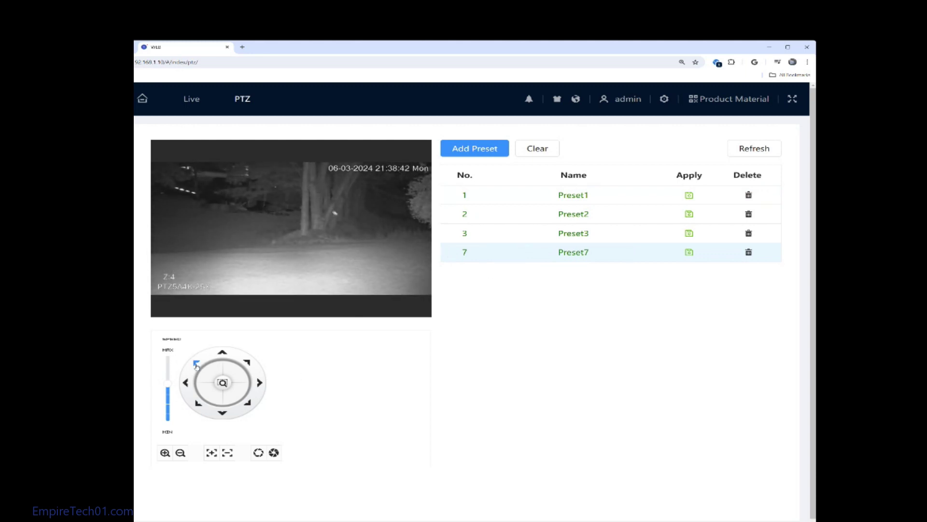
pyautogui.click(222, 382)
pyautogui.moveTo(166, 211); pyautogui.dragTo(297, 259)
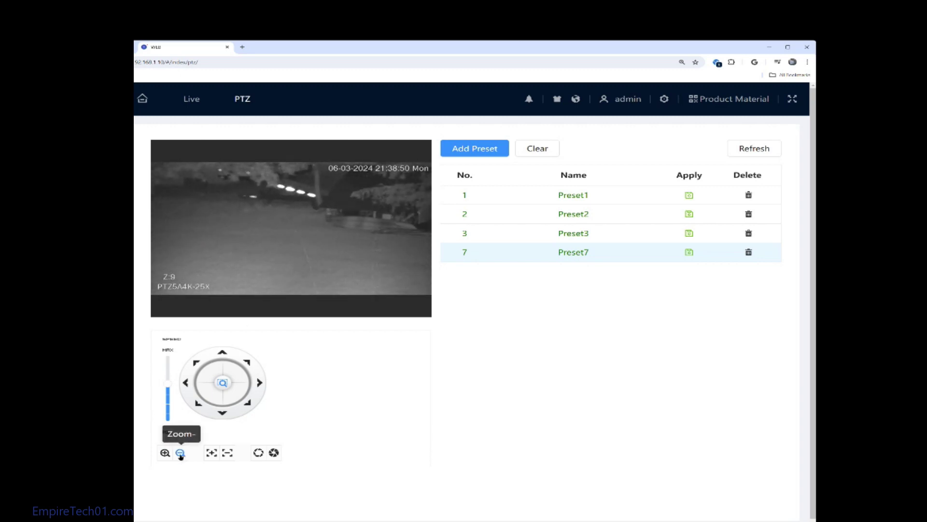
pyautogui.click(180, 453)
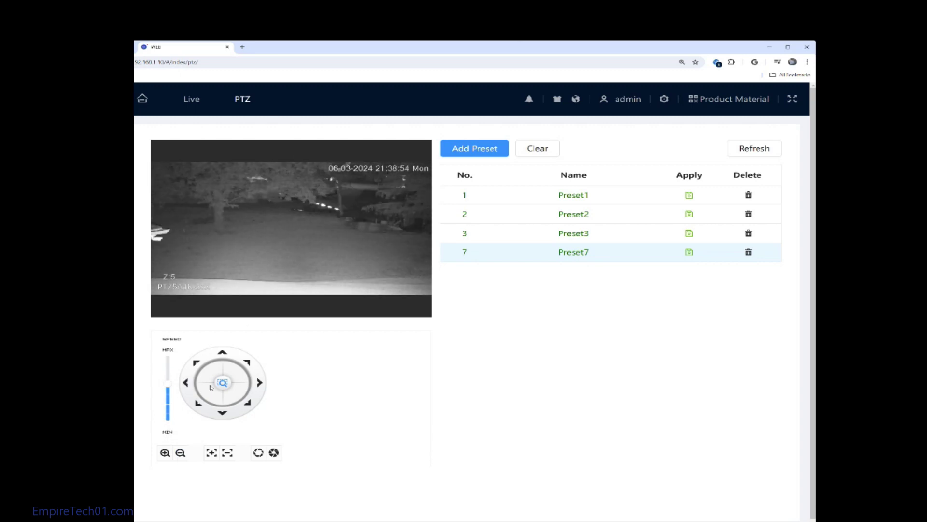
pyautogui.click(165, 453)
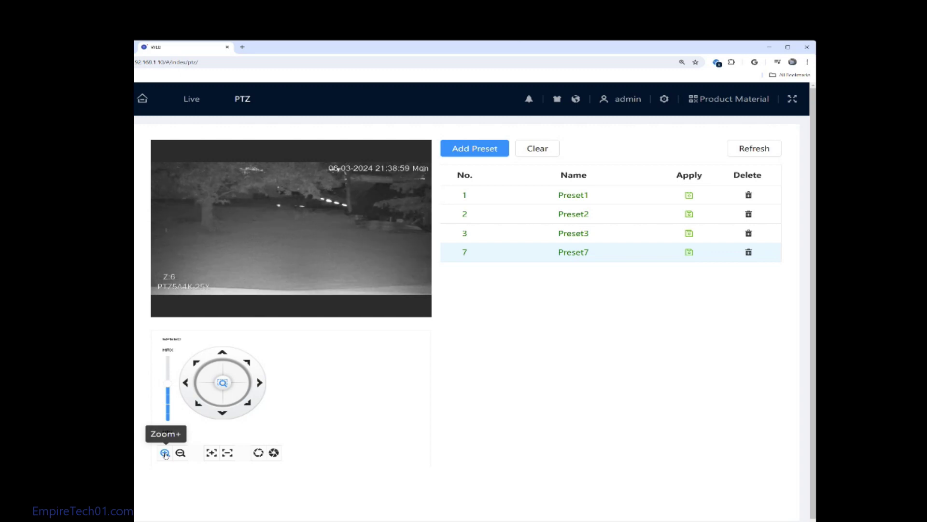
pyautogui.click(480, 156)
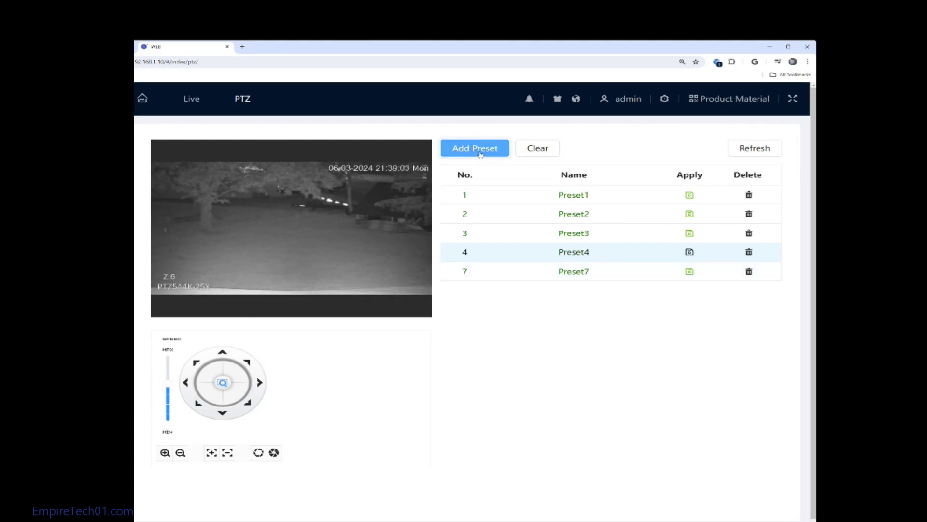
pyautogui.click(143, 98)
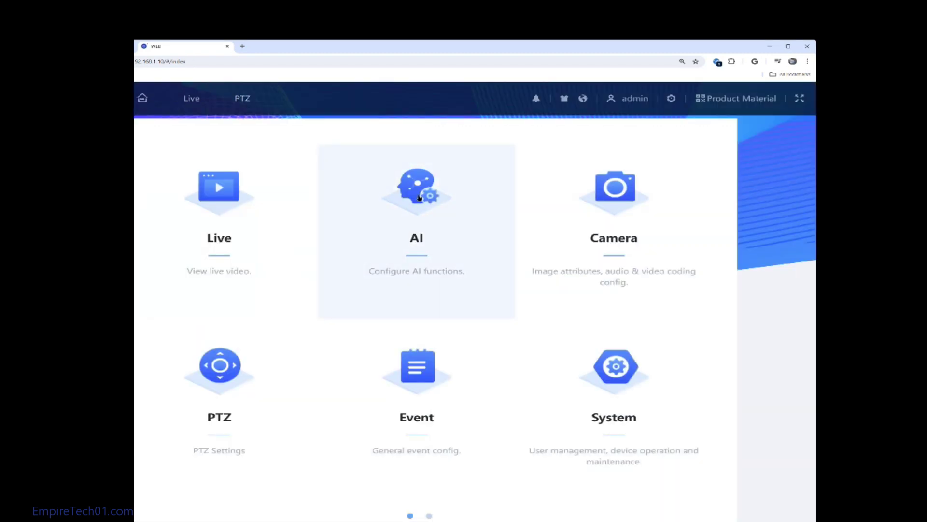
# Step: Add Preset4 to the AI smart plan with IVS enabled
pyautogui.click(420, 198)
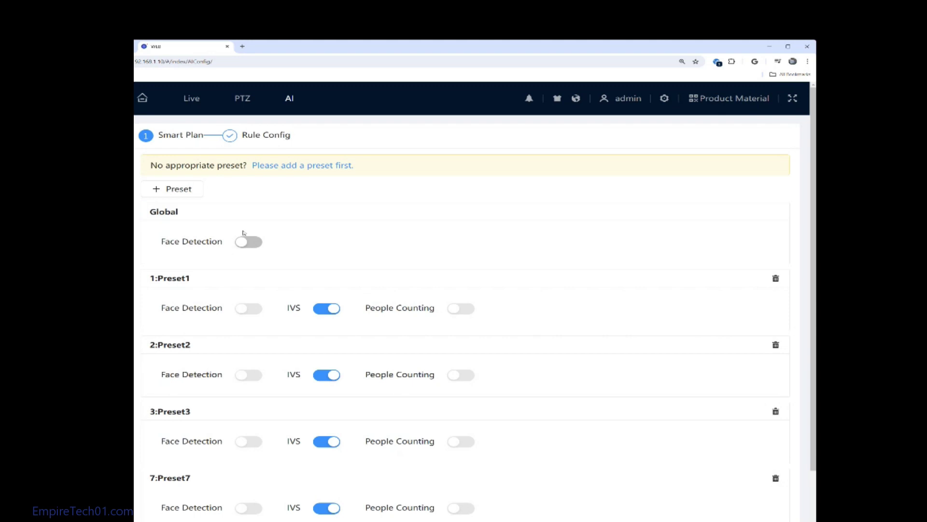
pyautogui.click(184, 189)
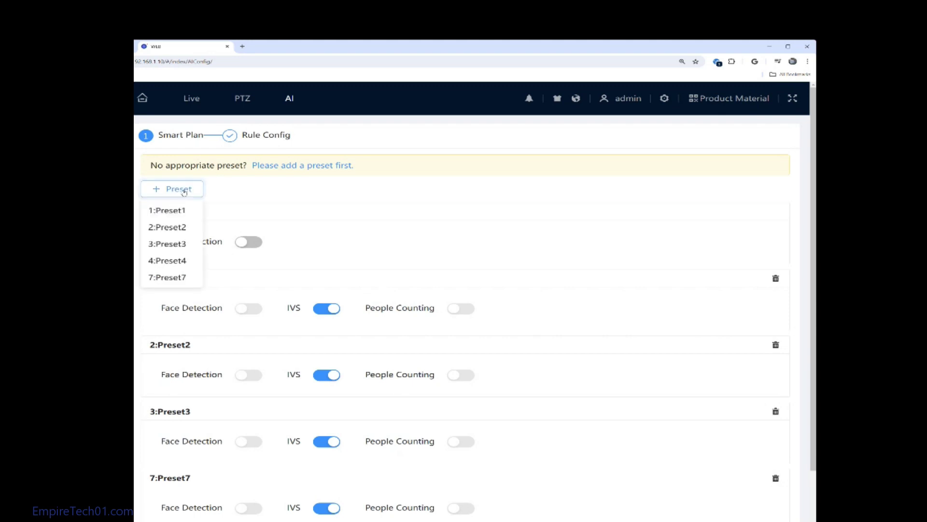
pyautogui.click(184, 262)
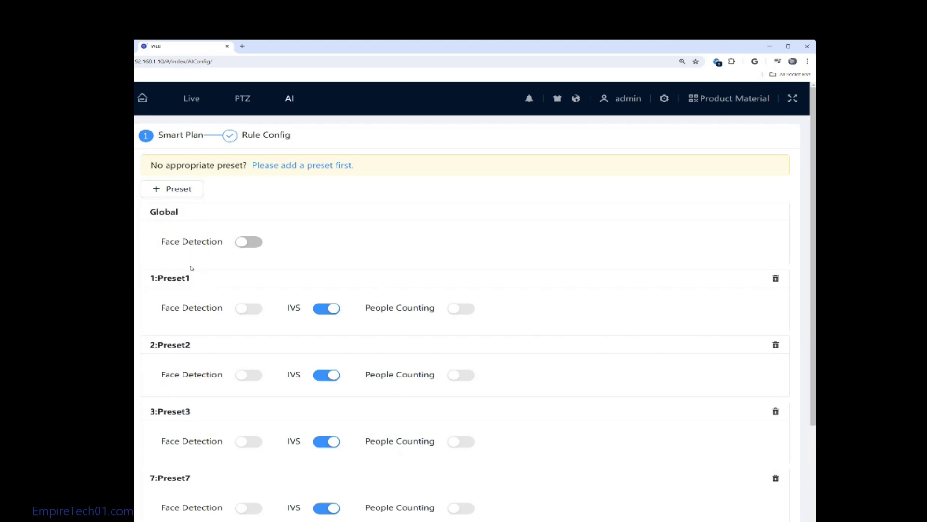
pyautogui.scroll(-3, 222, 212)
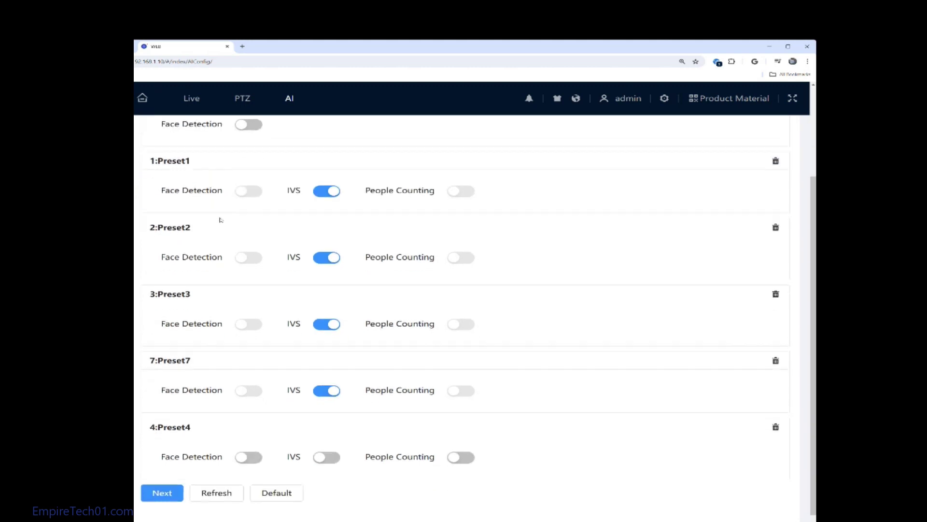
pyautogui.click(325, 451)
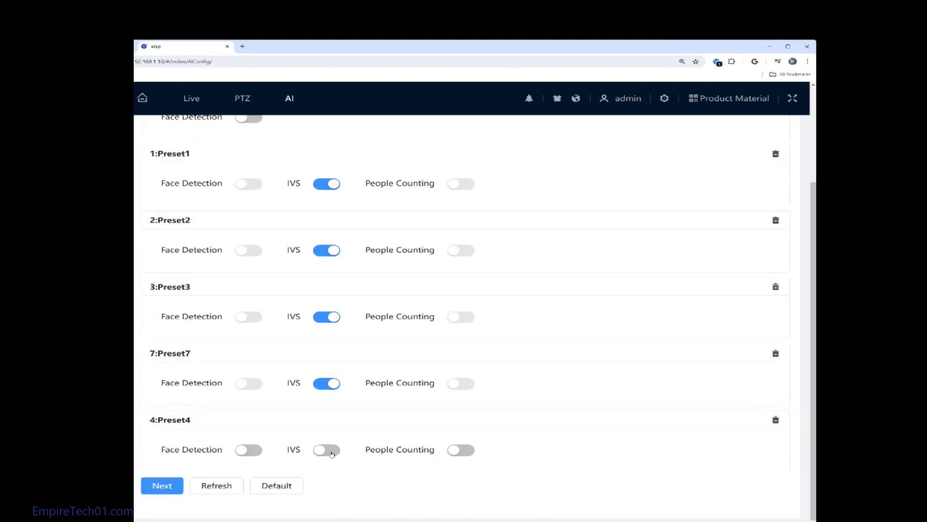
pyautogui.click(161, 485)
# Step: Show the IVS rule configuration for 4:Preset4, which has no rules yet
pyautogui.click(169, 218)
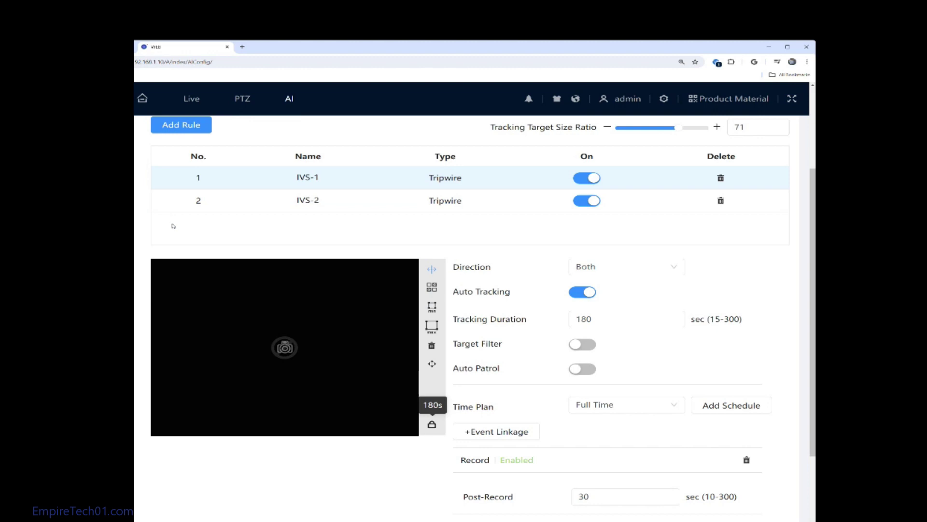
pyautogui.scroll(2, 174, 226)
pyautogui.scroll(2, 173, 226)
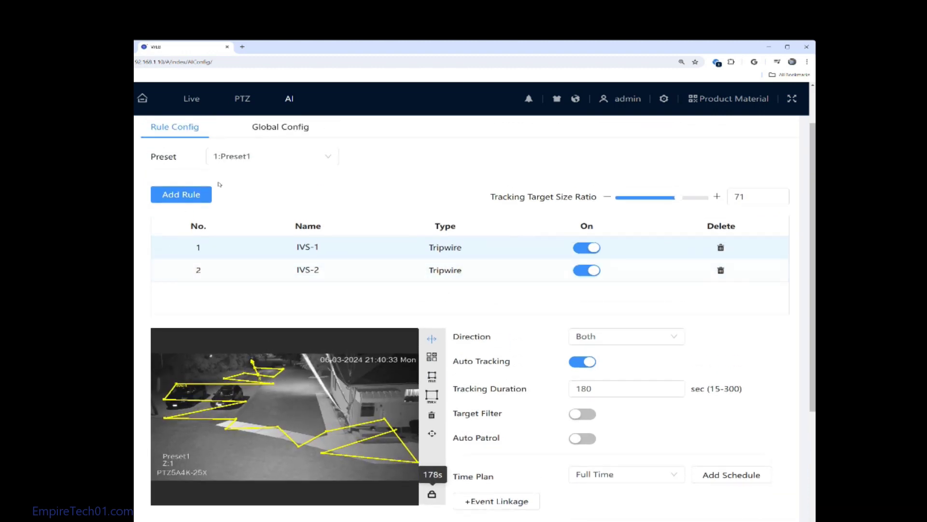
pyautogui.click(270, 159)
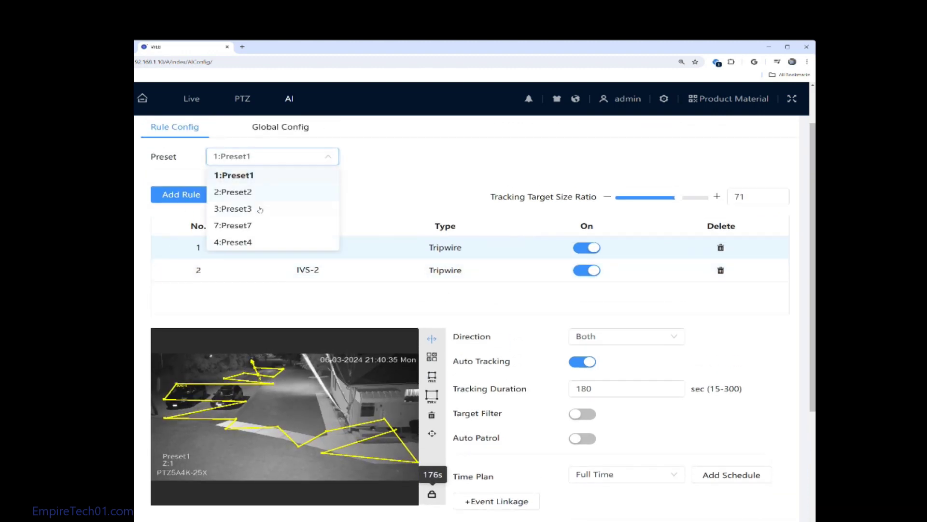
pyautogui.click(252, 242)
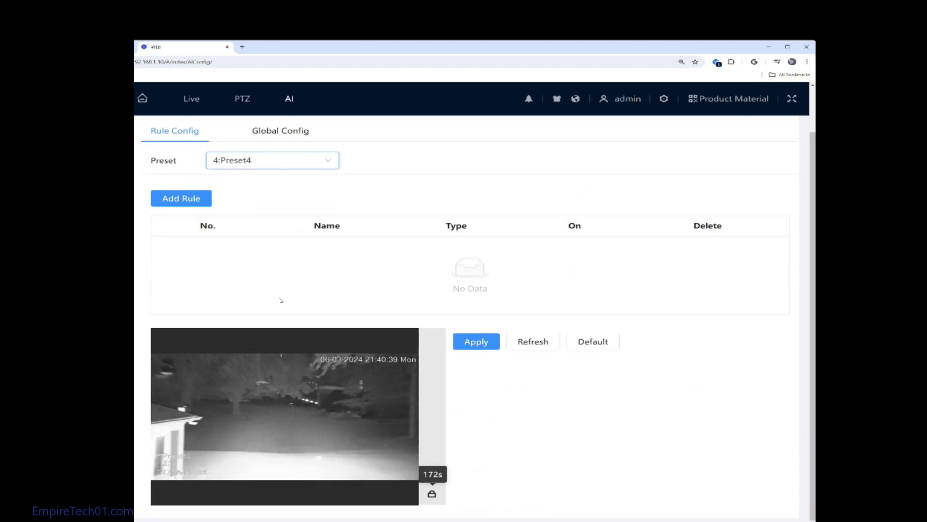
pyautogui.scroll(1, 261, 344)
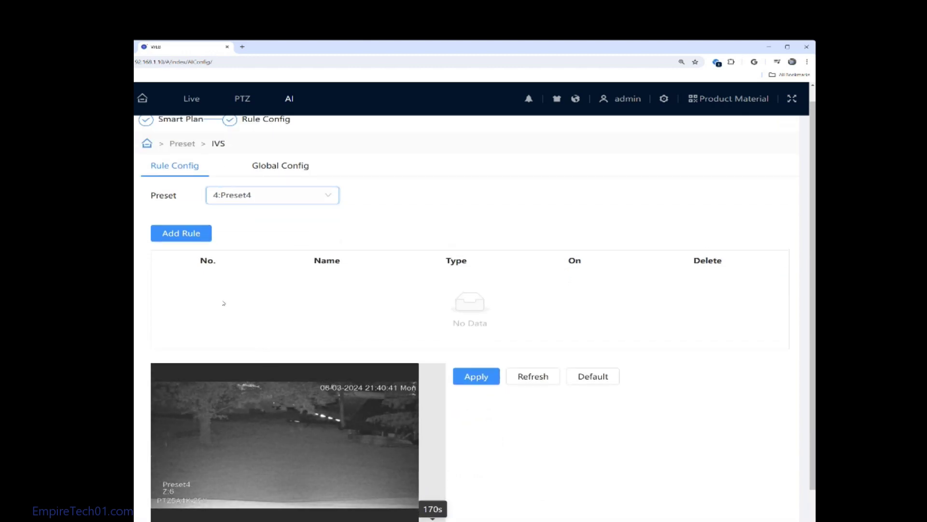
pyautogui.click(166, 240)
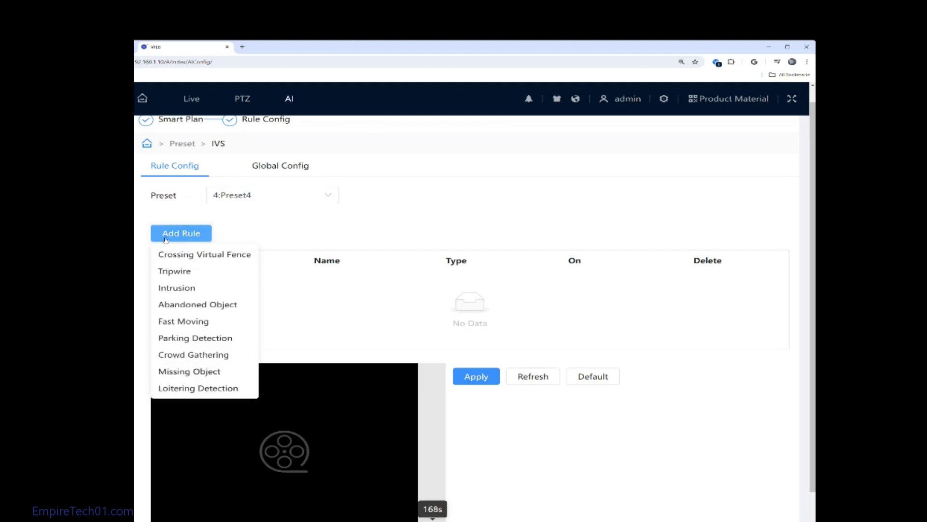
# Step: Add tripwire rule IVS-1 to Preset4 and draw a multi-point line across the road
pyautogui.click(179, 272)
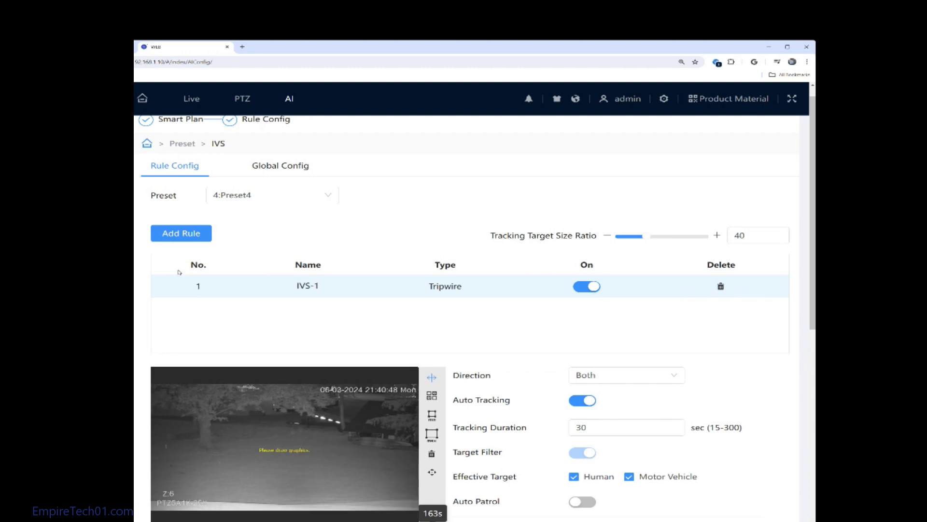
pyautogui.click(218, 451)
pyautogui.click(280, 444)
pyautogui.click(405, 455)
pyautogui.click(412, 467)
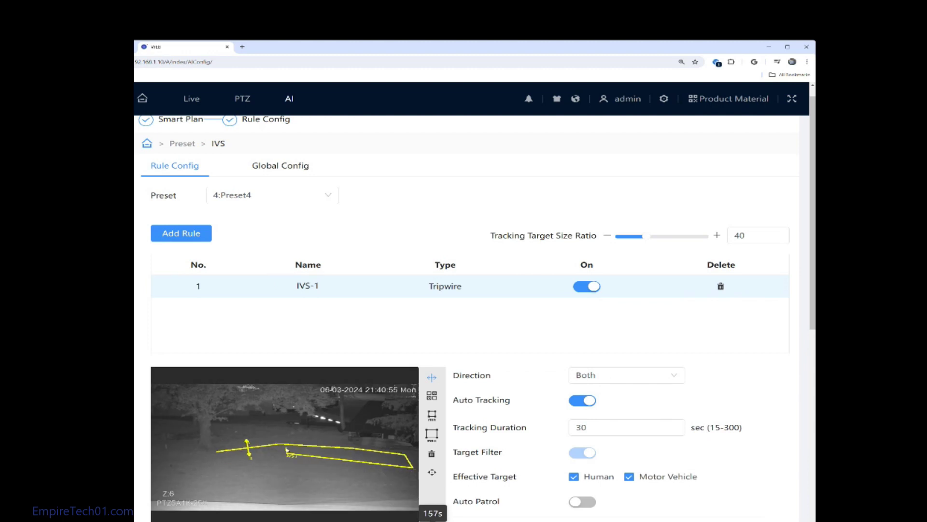
pyautogui.click(281, 454)
pyautogui.click(186, 460)
pyautogui.click(157, 487)
pyautogui.click(403, 490)
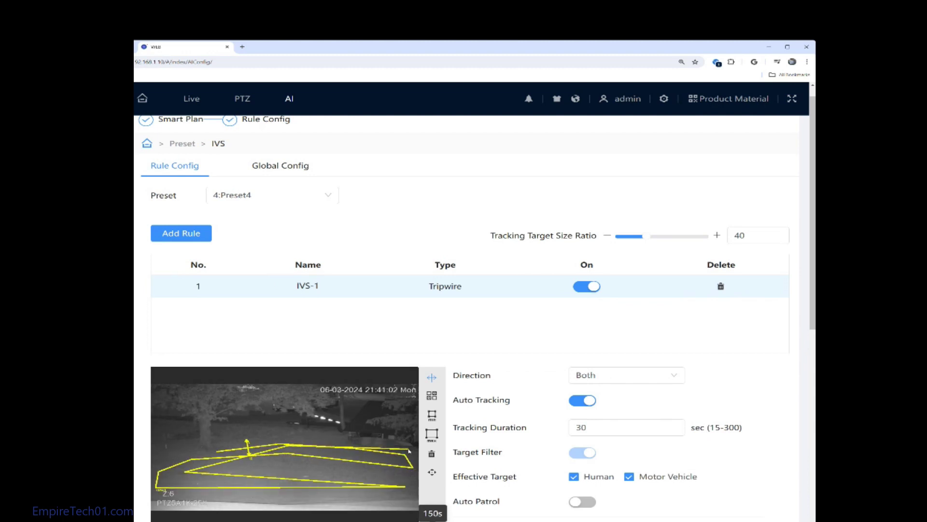
pyautogui.click(366, 453)
pyautogui.click(321, 504)
pyautogui.click(285, 453)
pyautogui.click(186, 509)
pyautogui.rightClick(186, 510)
# Step: Set the tripwire rule's tracking duration to 45 seconds
pyautogui.scroll(-2, 531, 338)
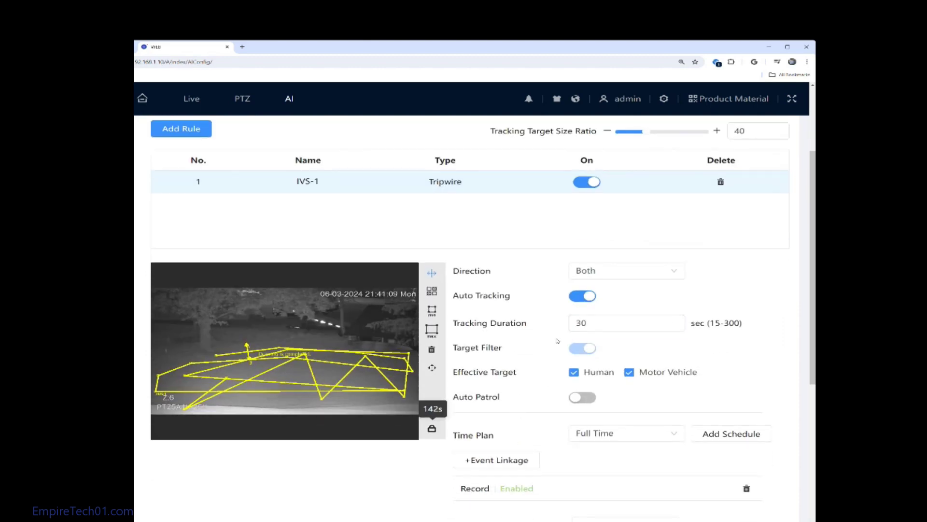
pyautogui.moveTo(586, 322); pyautogui.dragTo(559, 321)
pyautogui.write('40')
pyautogui.scroll(-5, 645, 325)
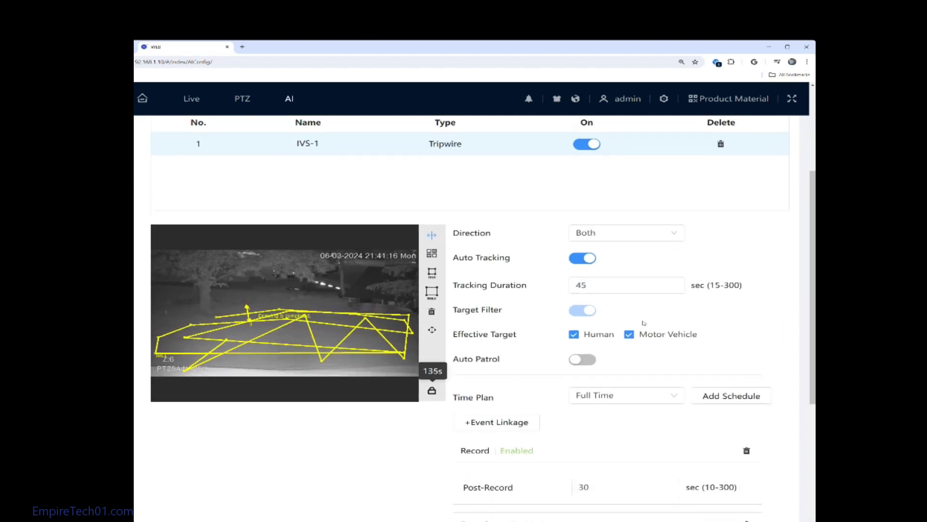
pyautogui.scroll(-2, 638, 339)
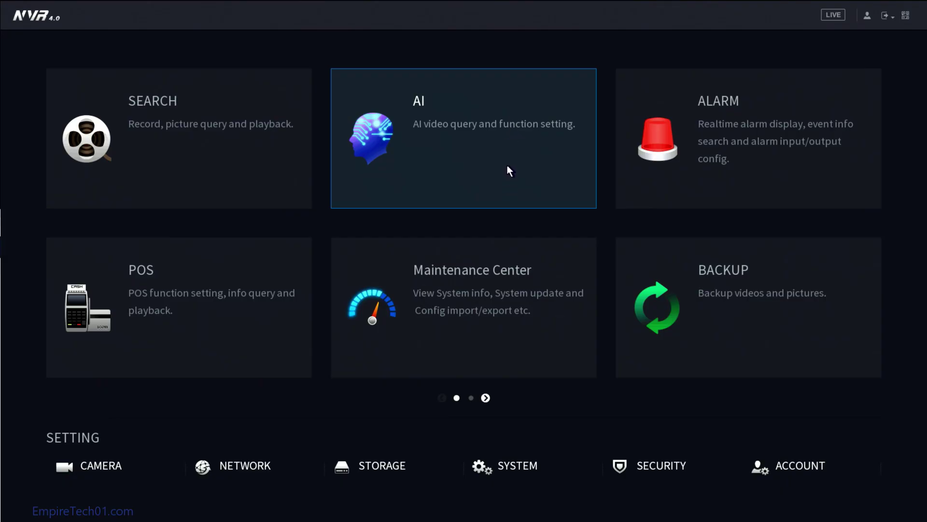
# Step: In AI > IVS, switch to channel D13 and shift the IVS-1 tripwire line slightly upward
pyautogui.click(507, 165)
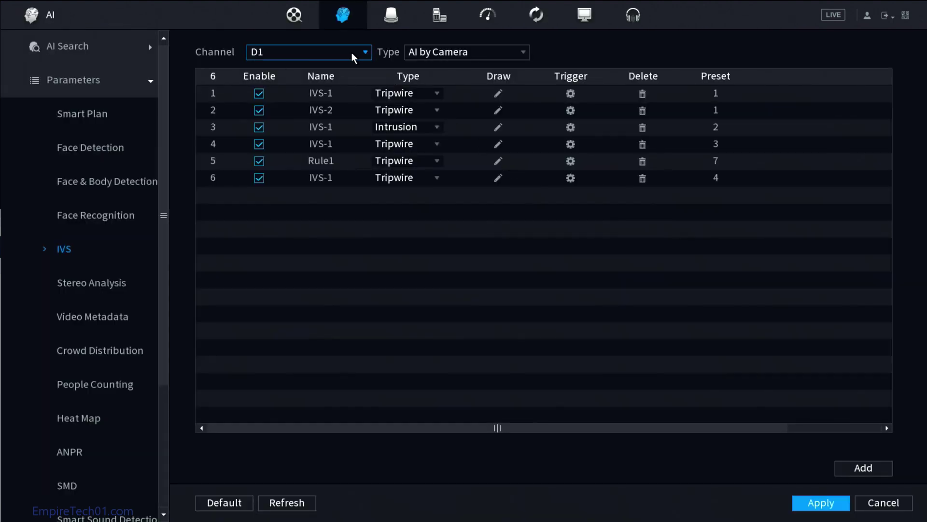
pyautogui.click(365, 56)
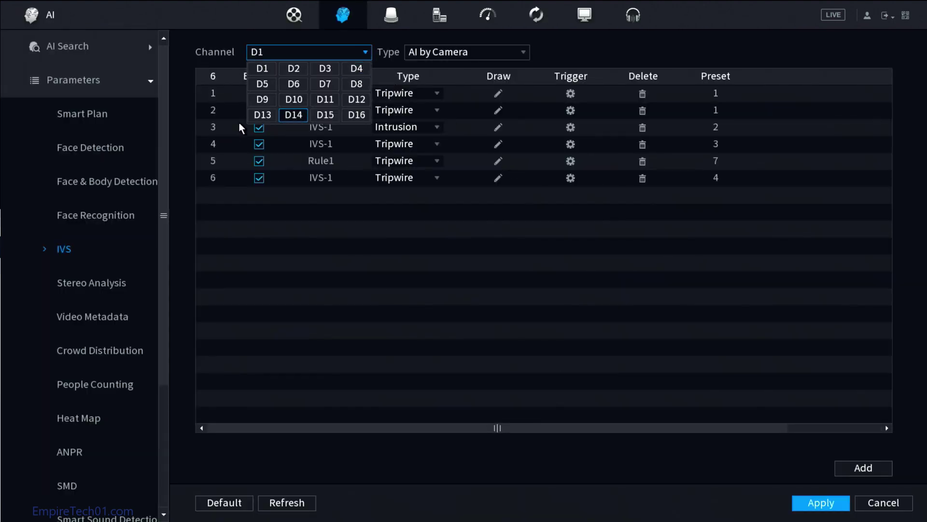
pyautogui.click(265, 116)
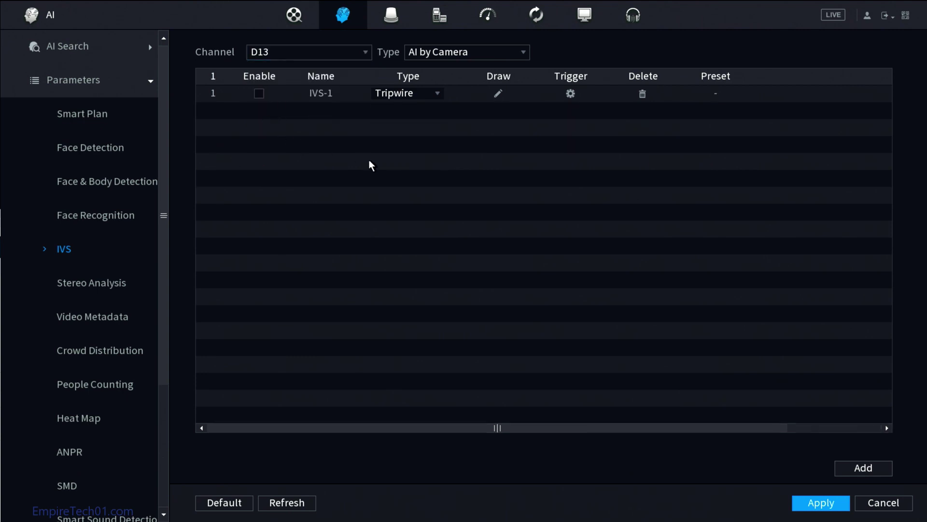
pyautogui.click(498, 94)
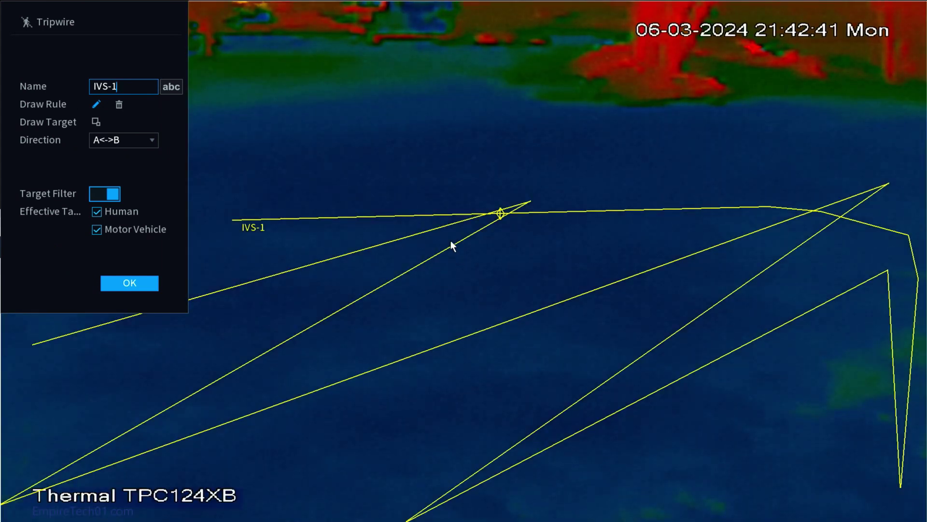
pyautogui.moveTo(518, 213); pyautogui.dragTo(518, 149)
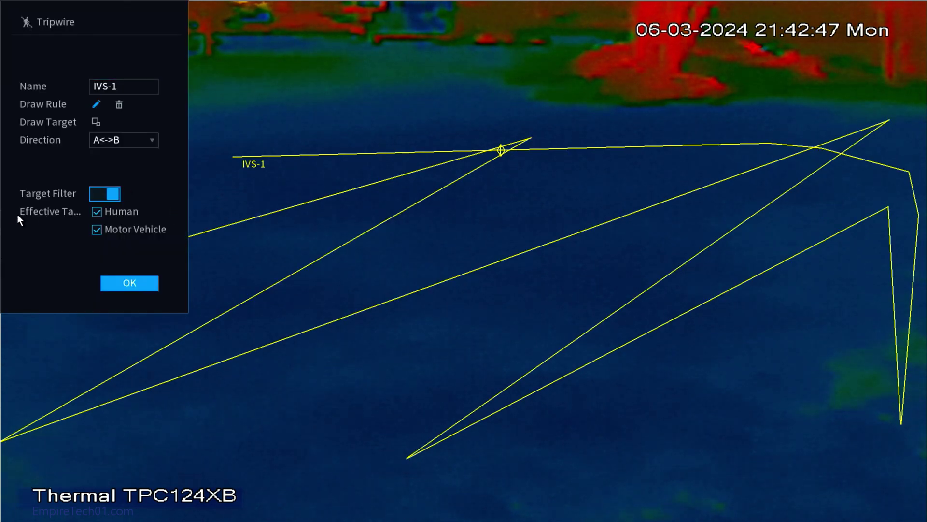
pyautogui.click(146, 287)
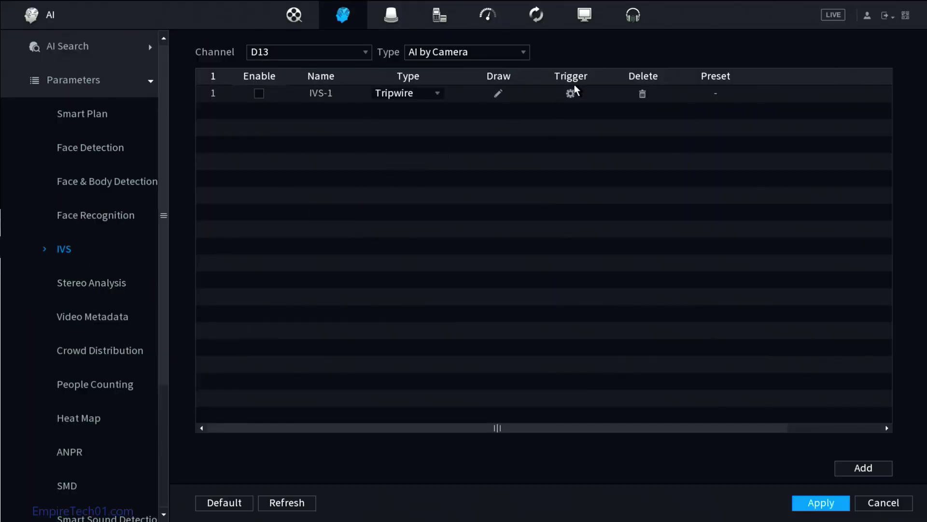
# Step: Enable rule IVS-1 and link its trigger to move PTZ channel 1 to preset 7
pyautogui.click(258, 93)
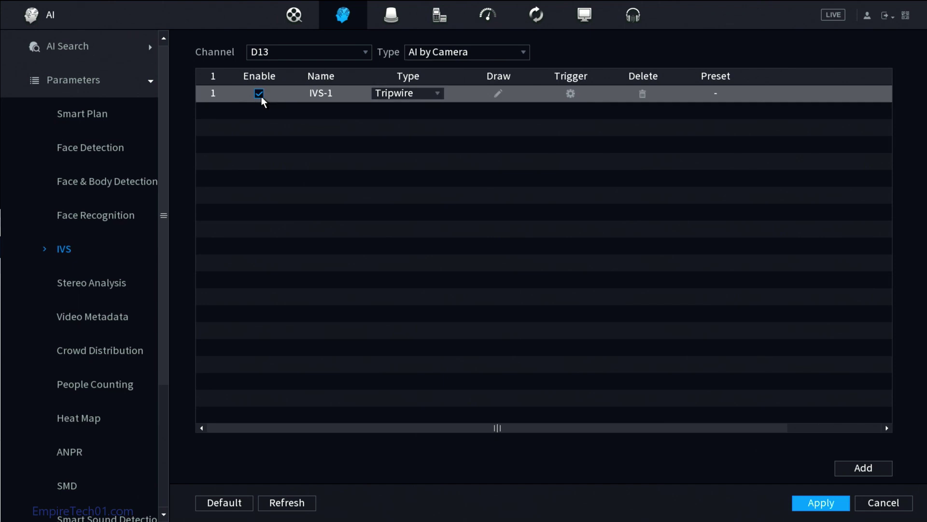
pyautogui.click(572, 95)
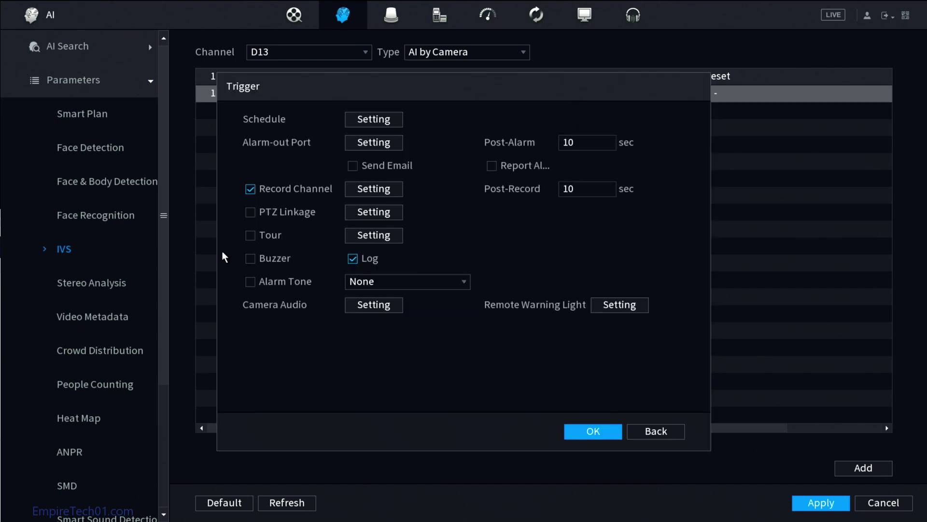
pyautogui.click(250, 212)
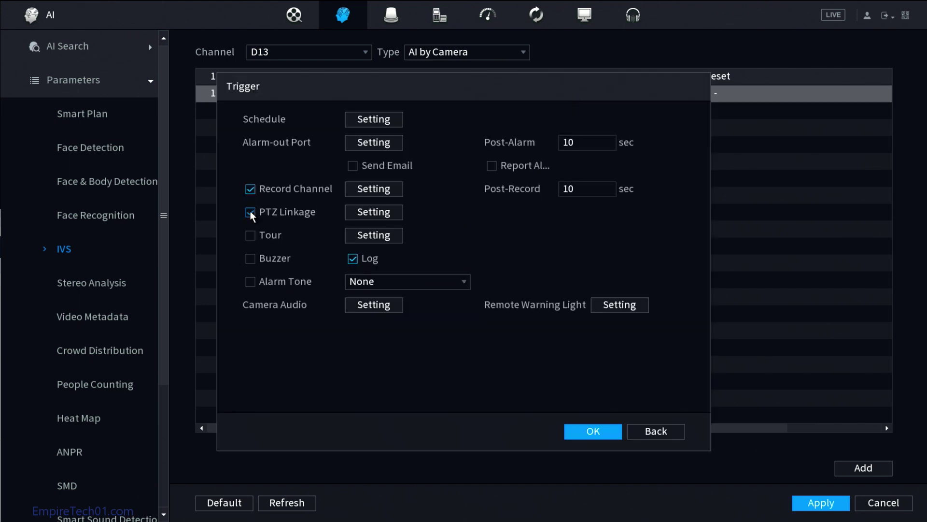
pyautogui.click(385, 213)
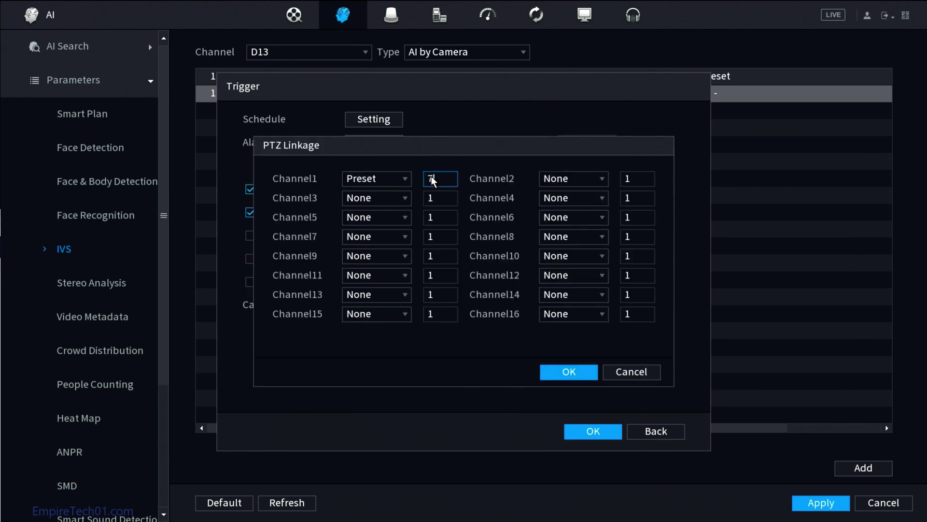
pyautogui.click(574, 372)
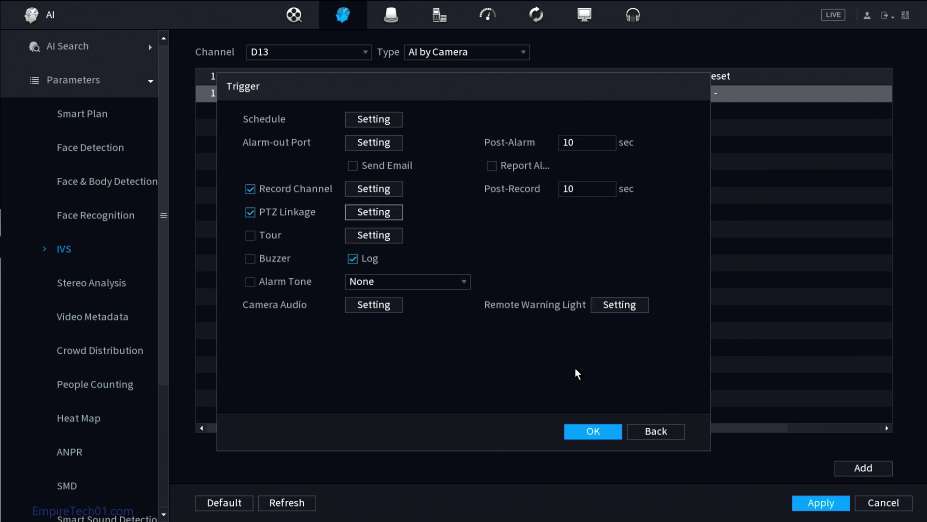
pyautogui.click(591, 432)
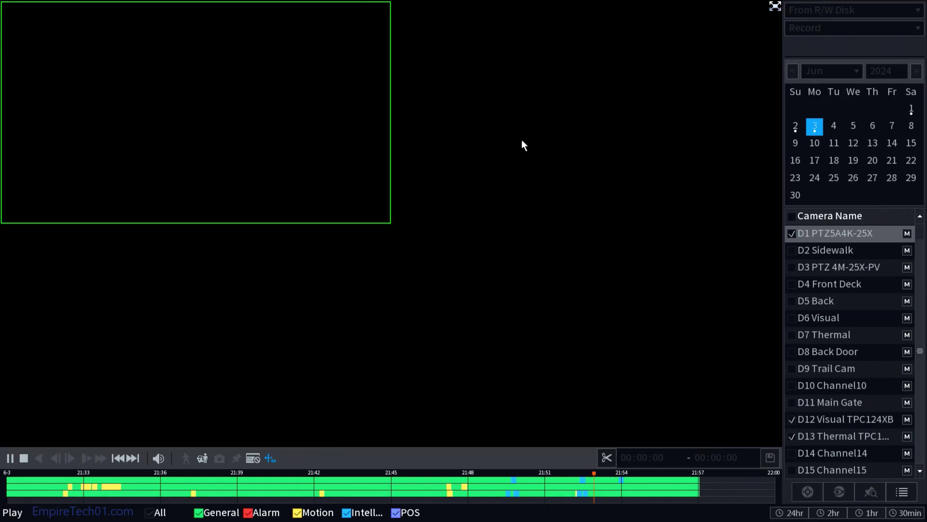
# Step: Leave playback and go through Main Menu > Alarm to the motion detection settings
pyautogui.rightClick(484, 164)
pyautogui.rightClick(512, 103)
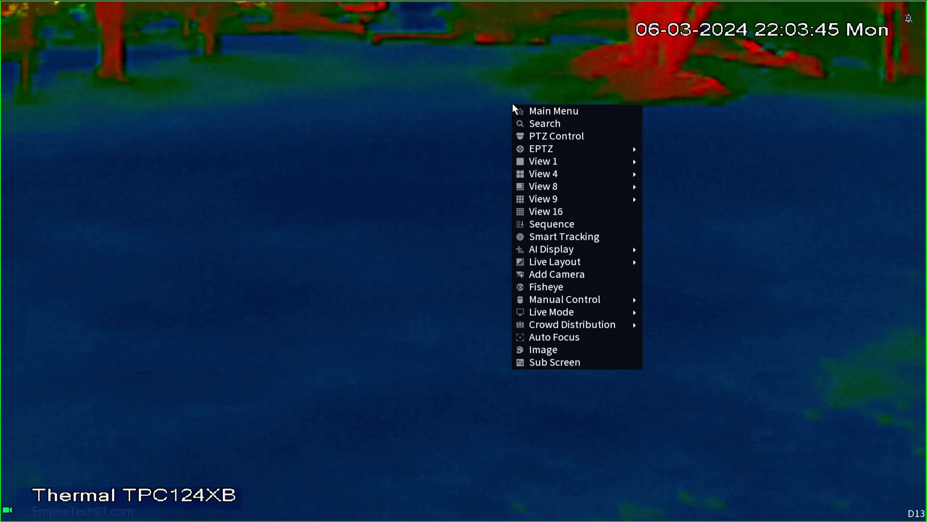
pyautogui.click(568, 109)
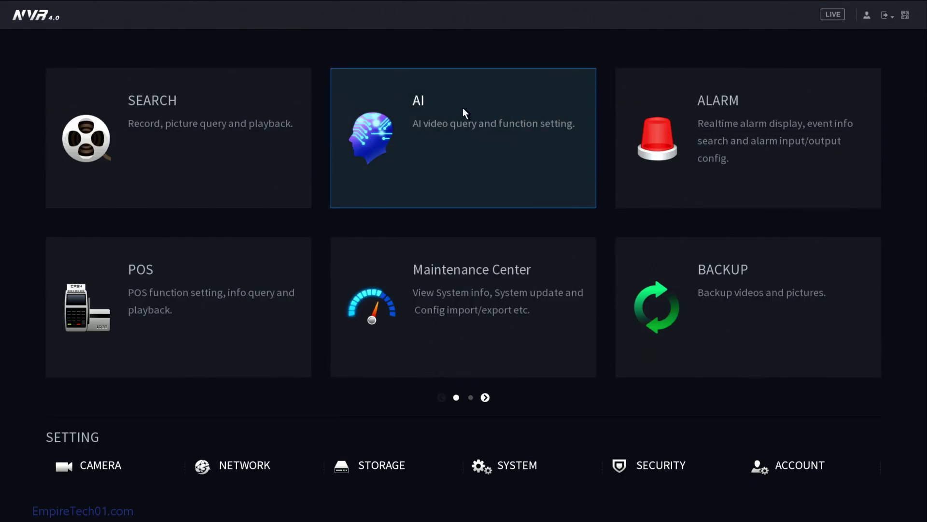
pyautogui.click(742, 145)
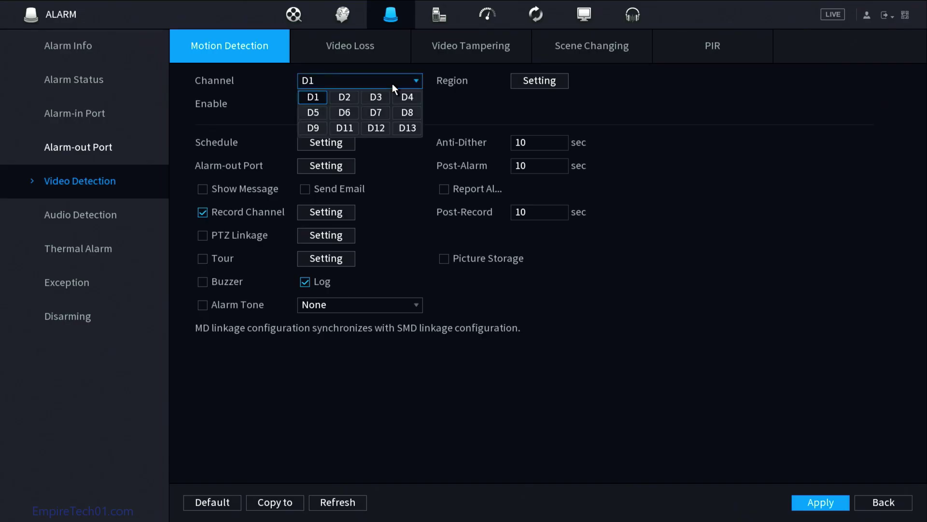
pyautogui.click(393, 83)
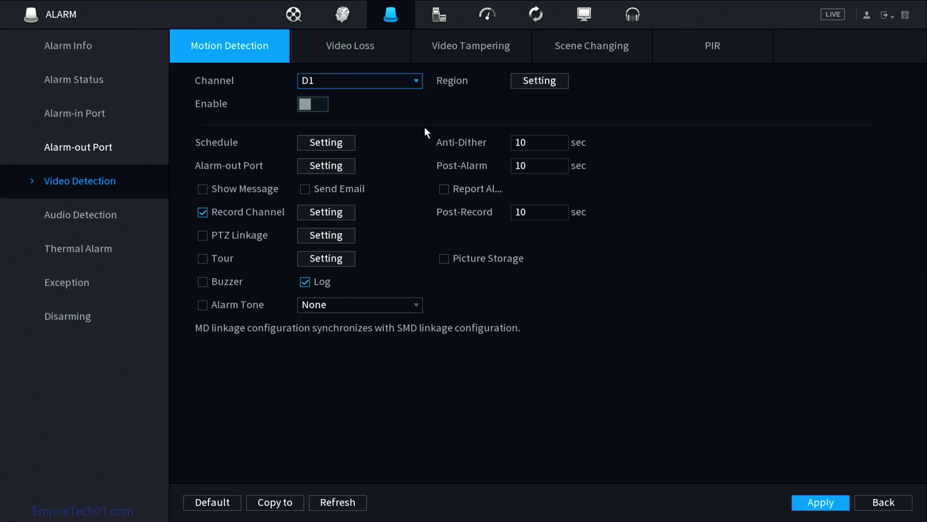
# Step: Load channel D13's motion detection and raise its region sensitivity to 91 and threshold to about 28
pyautogui.click(387, 79)
pyautogui.click(398, 127)
pyautogui.click(537, 82)
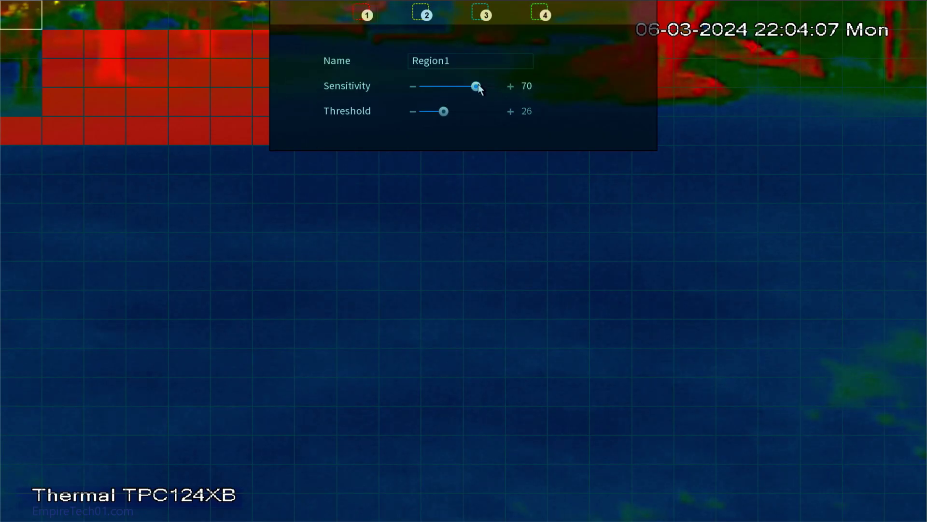
pyautogui.moveTo(477, 85); pyautogui.dragTo(495, 88)
pyautogui.moveTo(444, 111); pyautogui.dragTo(439, 109)
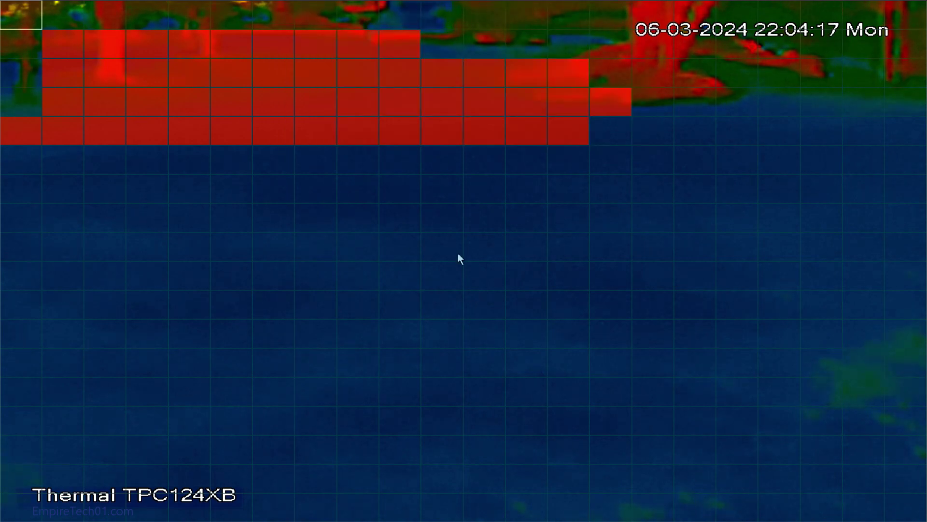
pyautogui.rightClick(458, 253)
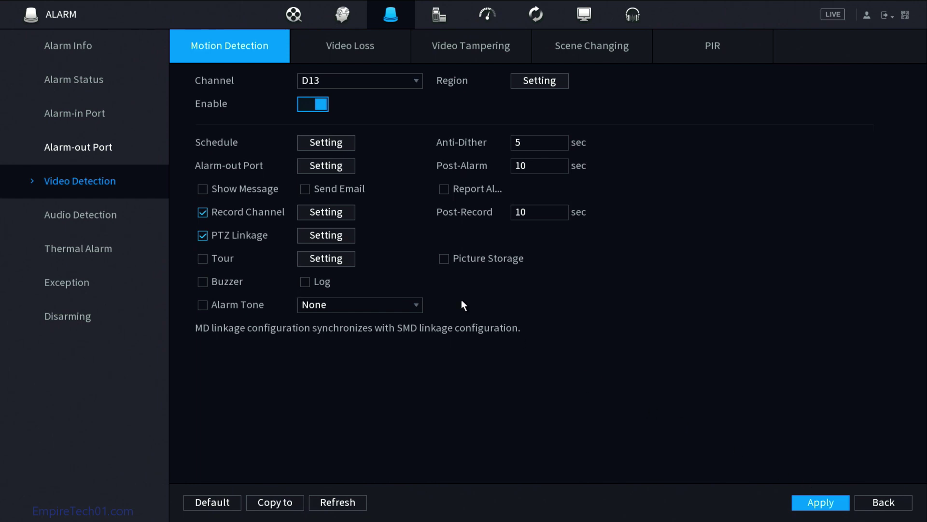
# Step: Link the motion trigger to PTZ channel 1 preset 4, apply, and return to live view
pyautogui.click(317, 238)
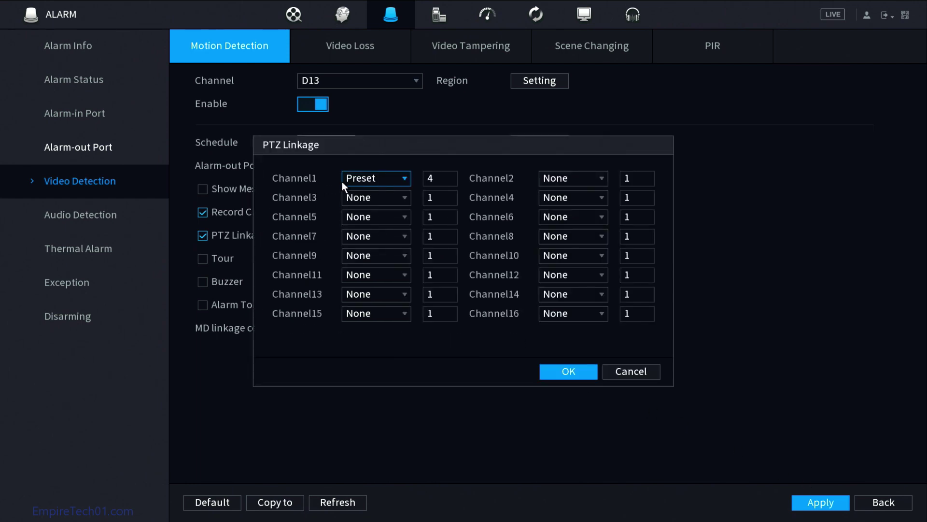
pyautogui.click(584, 374)
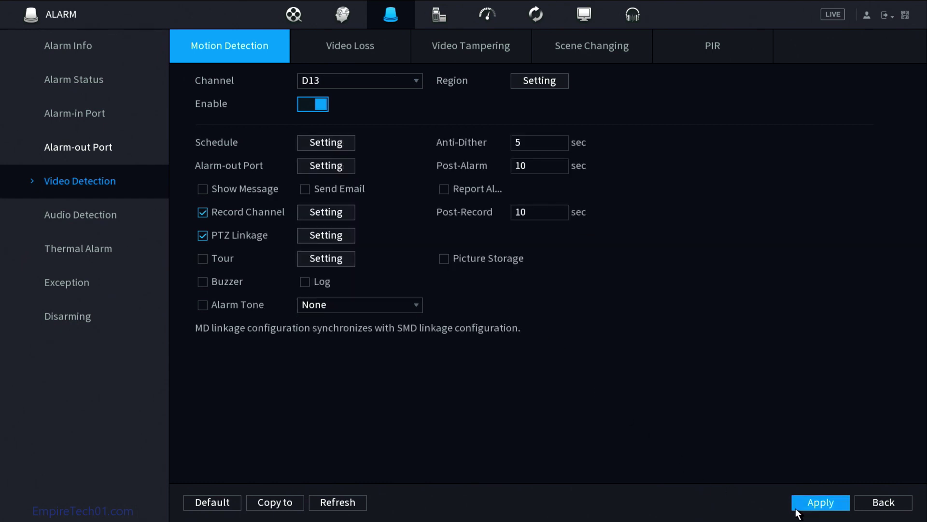
pyautogui.click(810, 506)
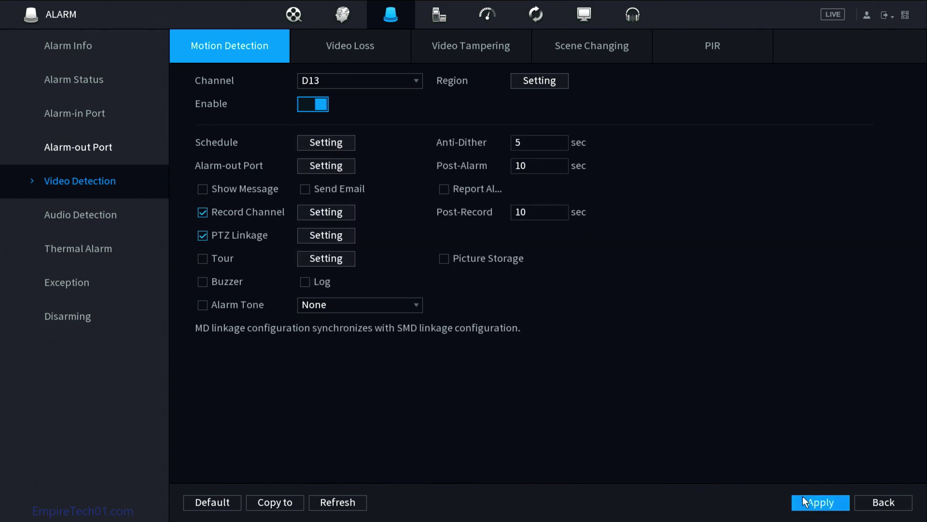
pyautogui.rightClick(737, 303)
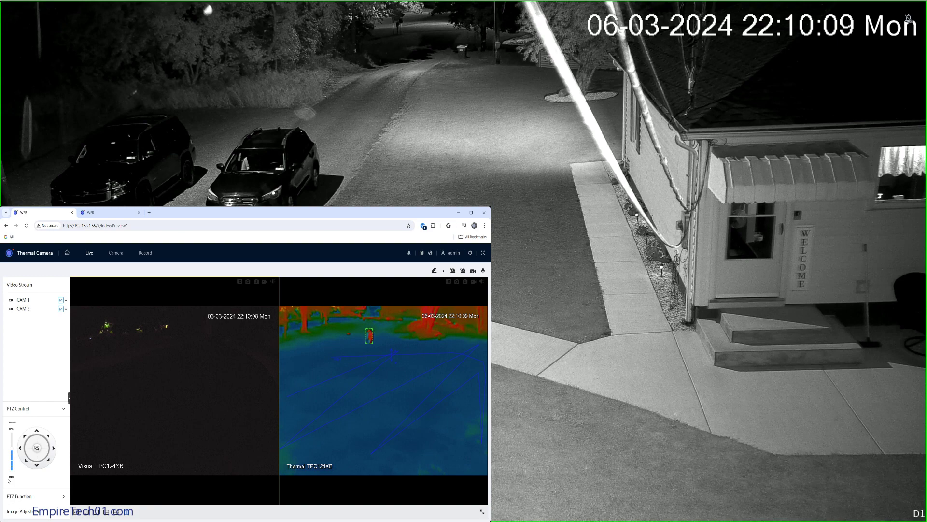